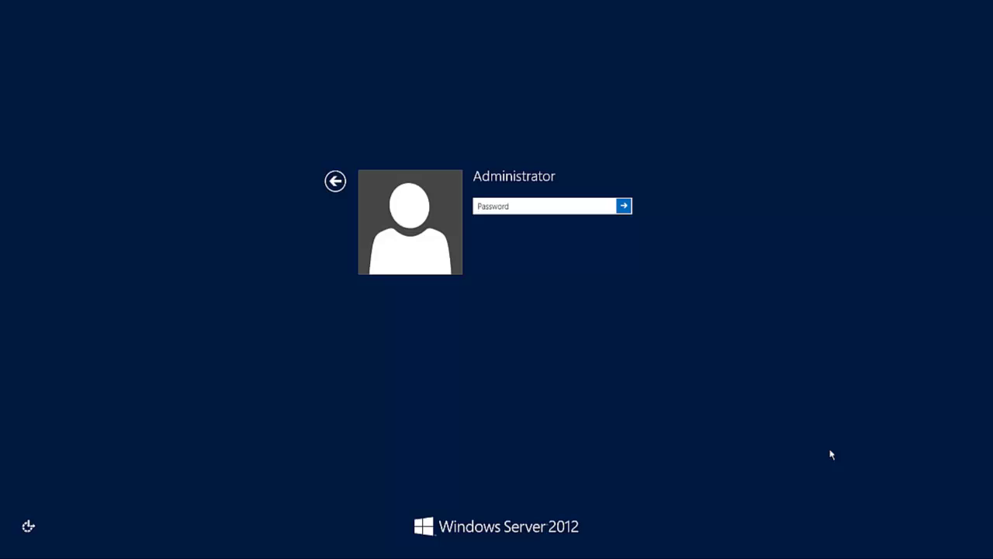
Sign in to the server as Administrator by entering the account password
type("********")
key("BackSpace")
key("BackSpace")
key("BackSpace")
key("BackSpace")
key("BackSpace")
key("BackSpace")
key("BackSpace")
key("BackSpace")
type("*****")
key("BackSpace")
key("BackSpace")
key("BackSpace")
key("BackSpace")
key("BackSpace")
type("******")
key("Return")
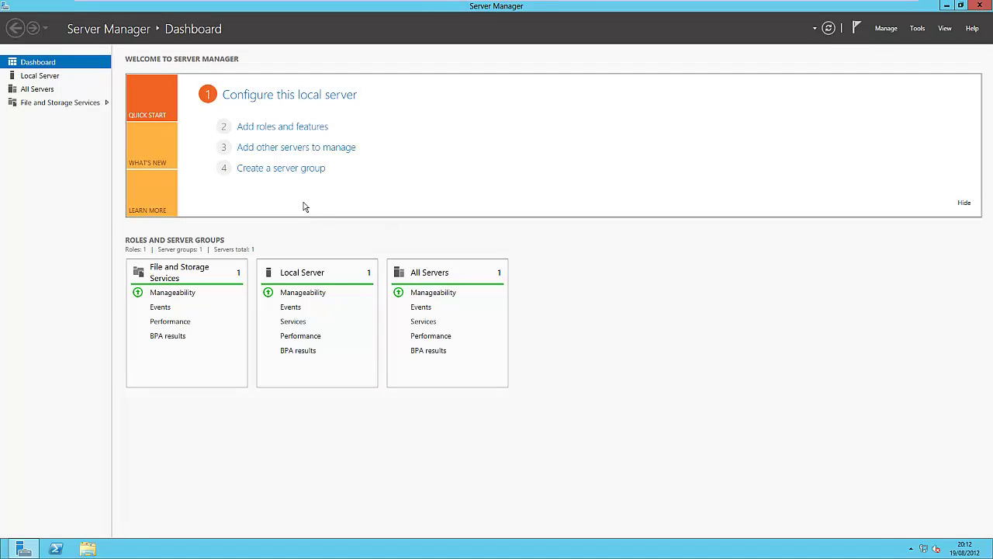
Examine the Local Server page from its properties to its roles and features, including the tasks available for Properties and Events
left_click(332, 94)
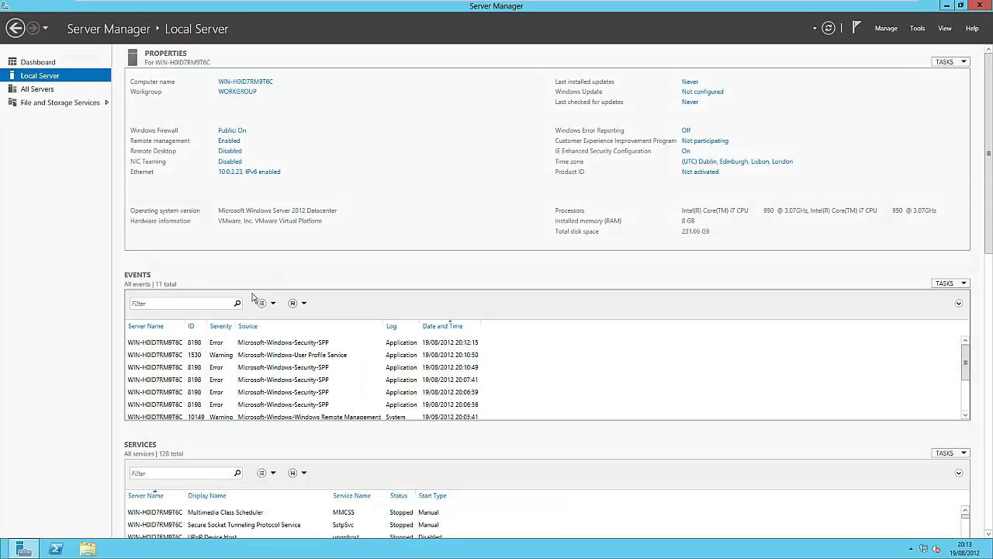
left_click_drag(987, 152, 984, 412)
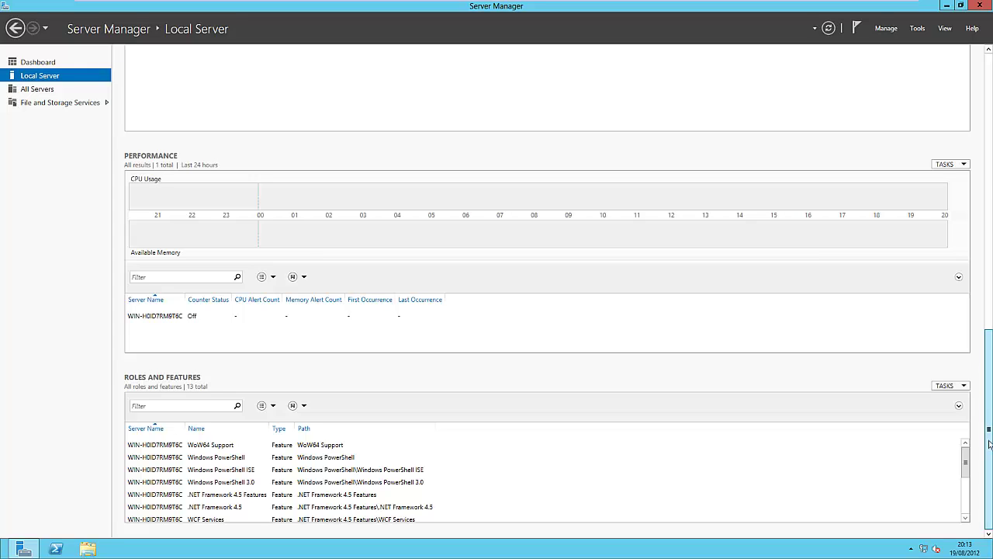
left_click_drag(988, 444, 975, 130)
left_click(948, 95)
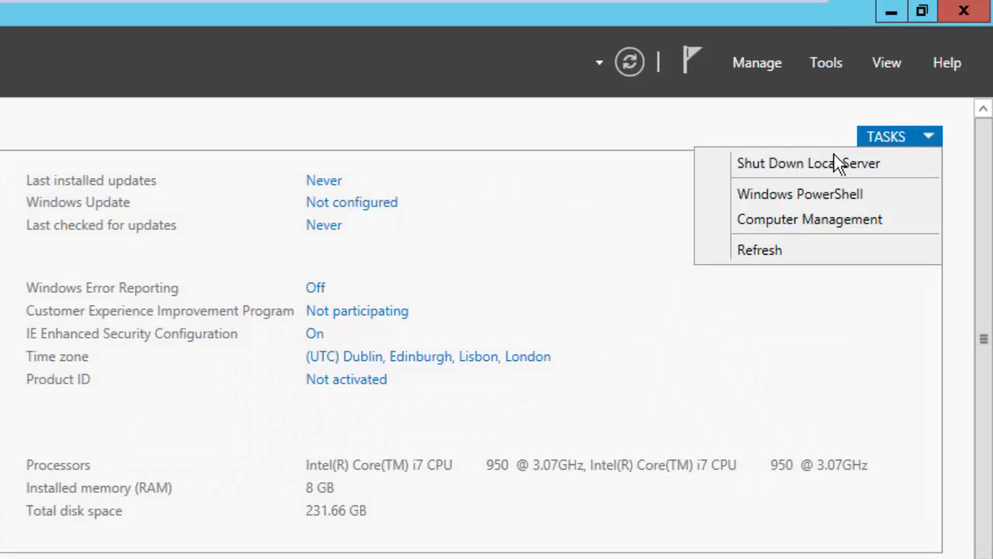
key("Escape")
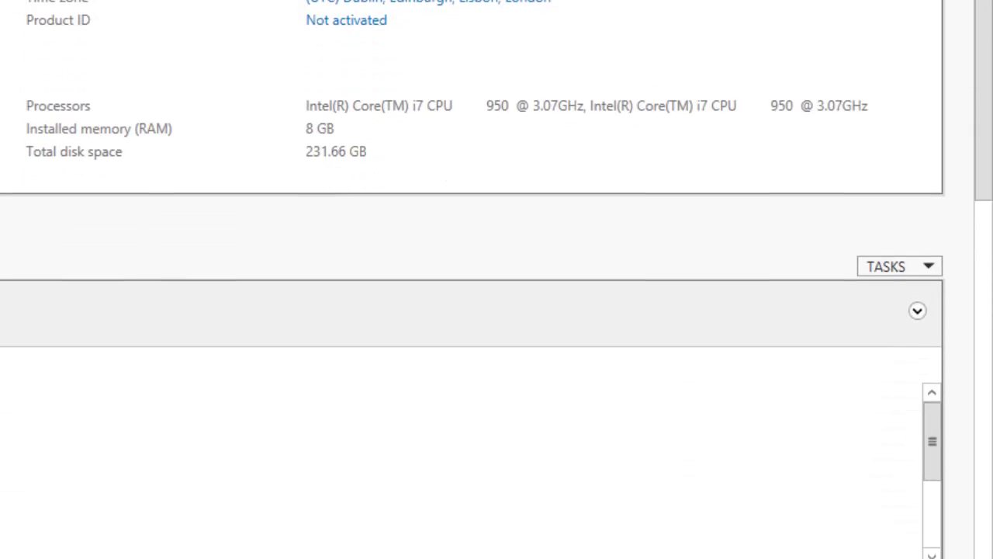
left_click(925, 256)
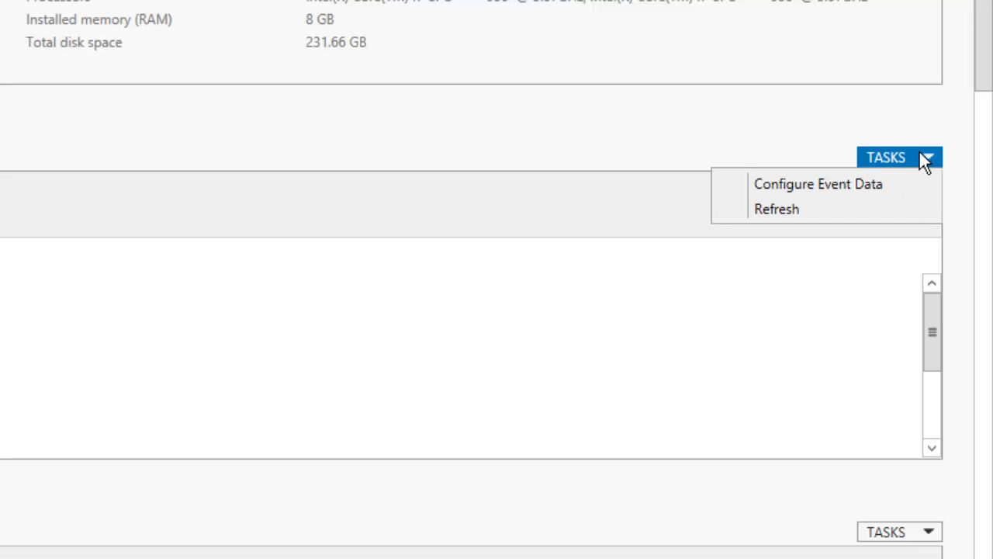
left_click(923, 158)
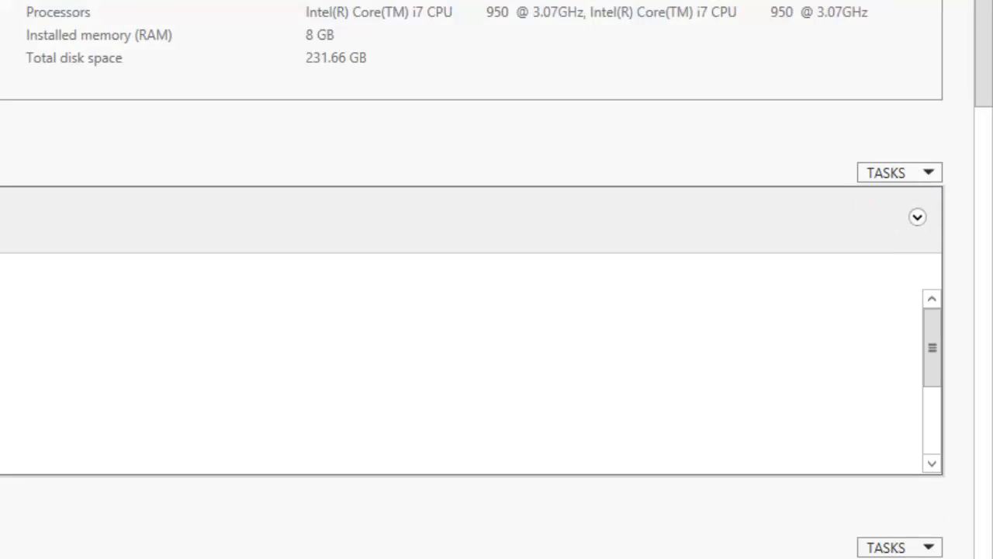
left_click(920, 137)
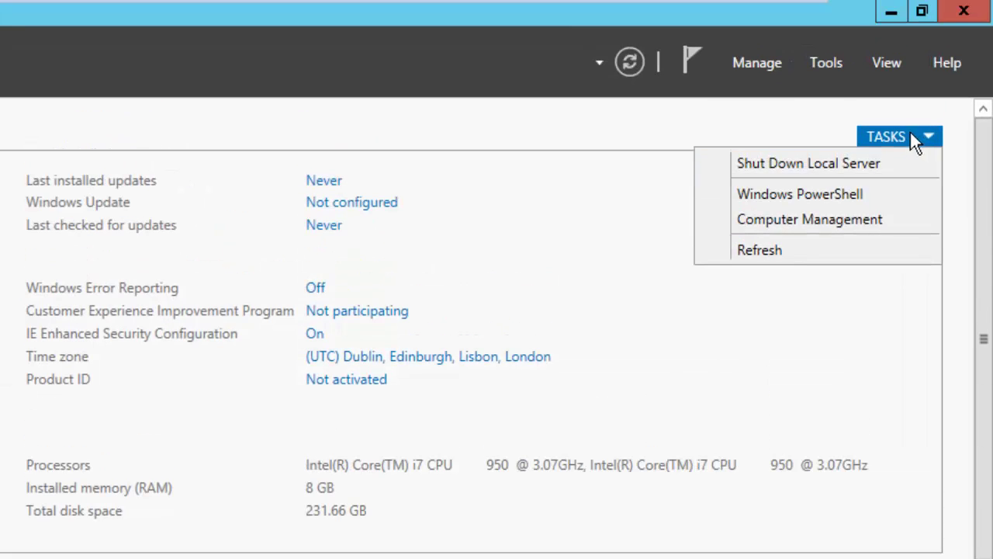
left_click(927, 135)
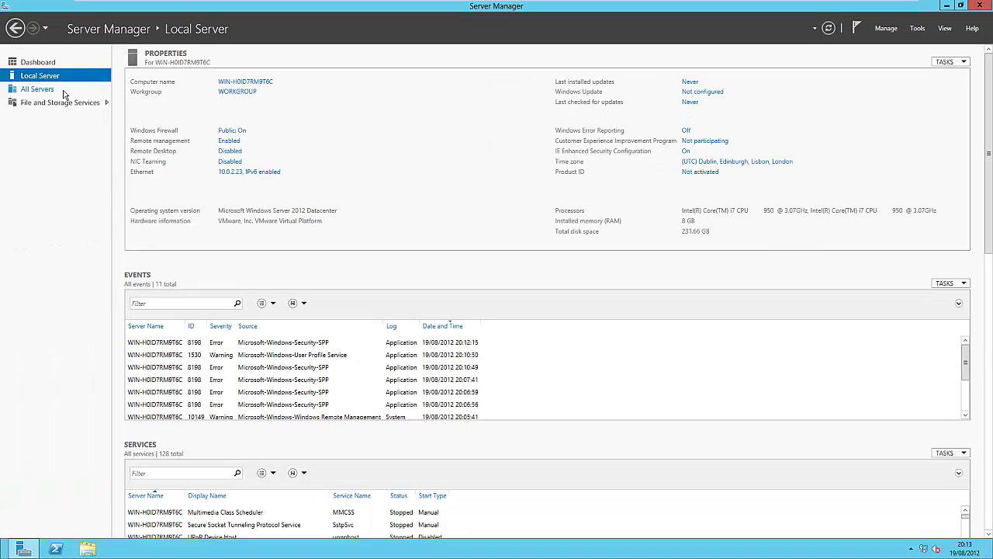
View the All Servers page and the Servers page of File and Storage Services
left_click(42, 89)
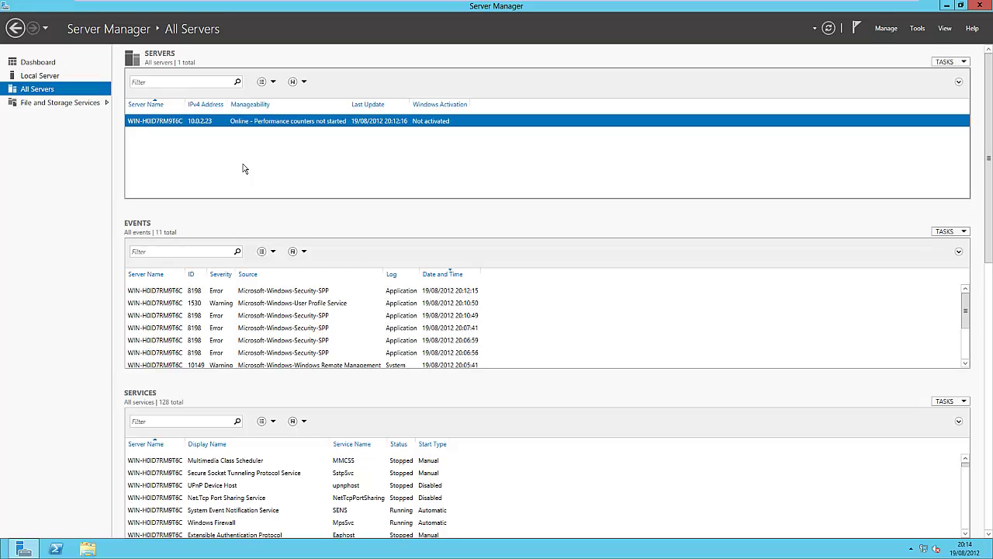
left_click(61, 104)
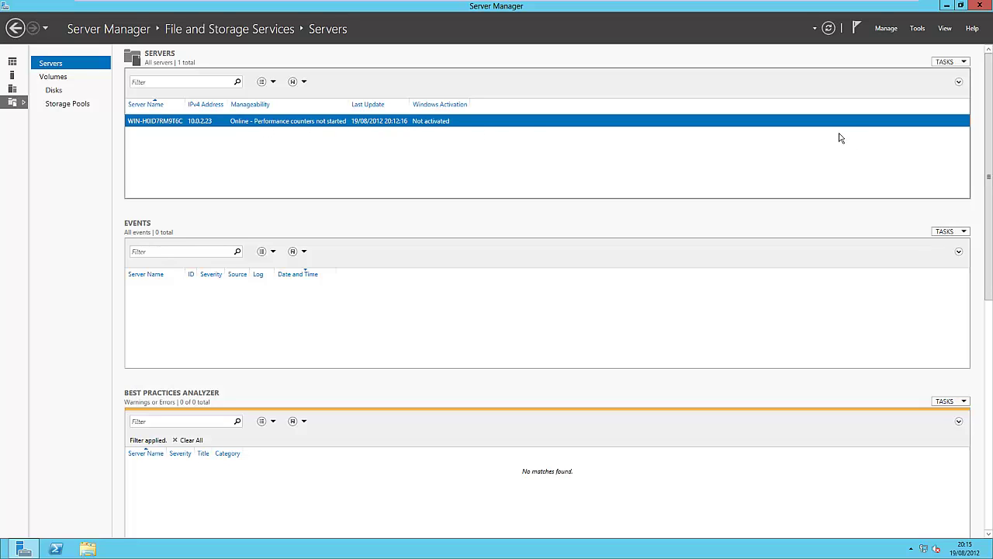
left_click_drag(991, 122, 990, 48)
Inspect the System Reserved and C: volumes, and view the Disks and Storage Pools pages
left_click(62, 78)
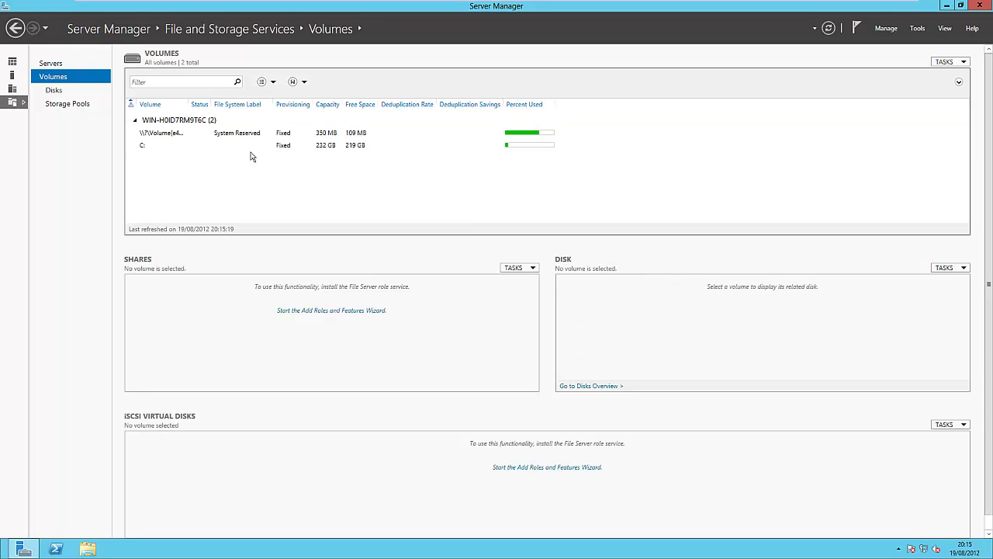
left_click(313, 136)
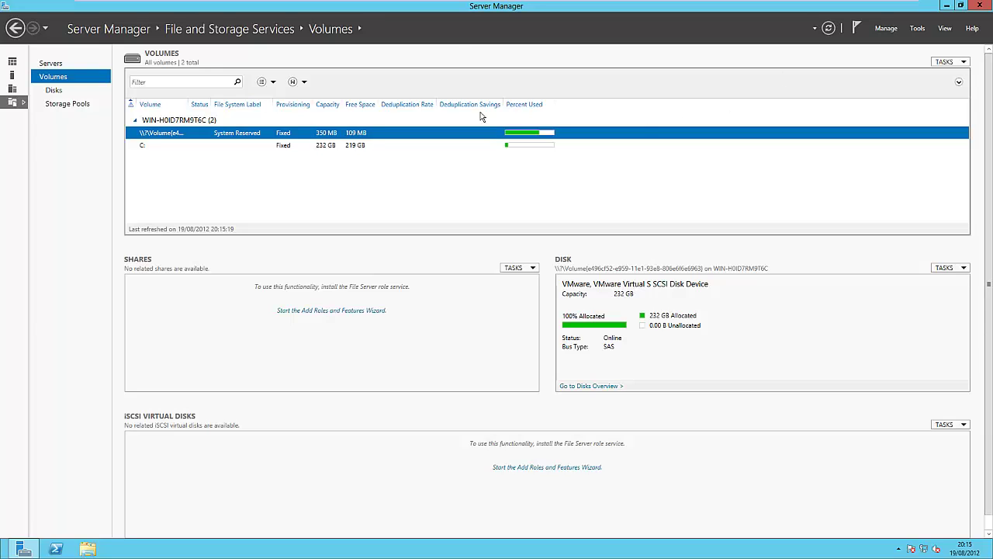
left_click(205, 148)
mouse_move(523, 147)
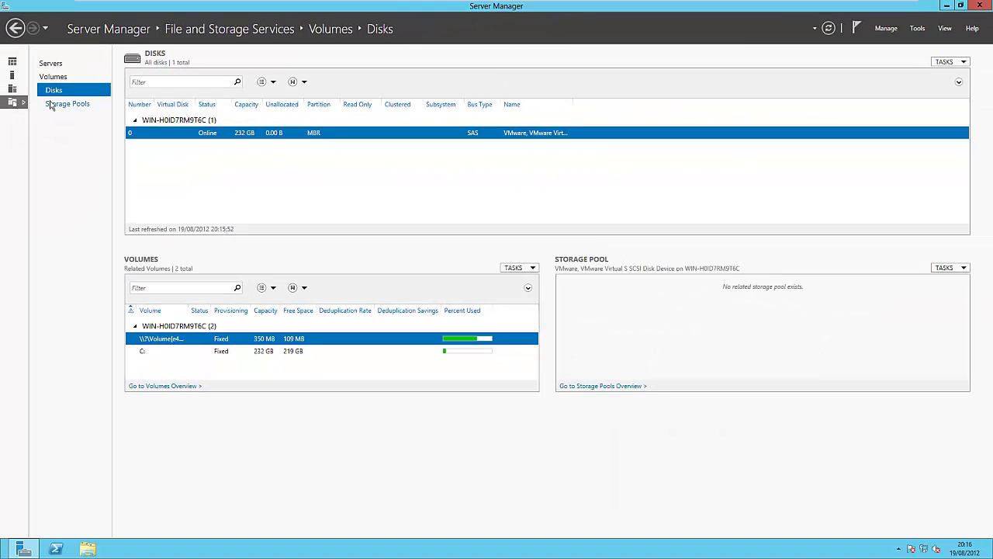
left_click(50, 104)
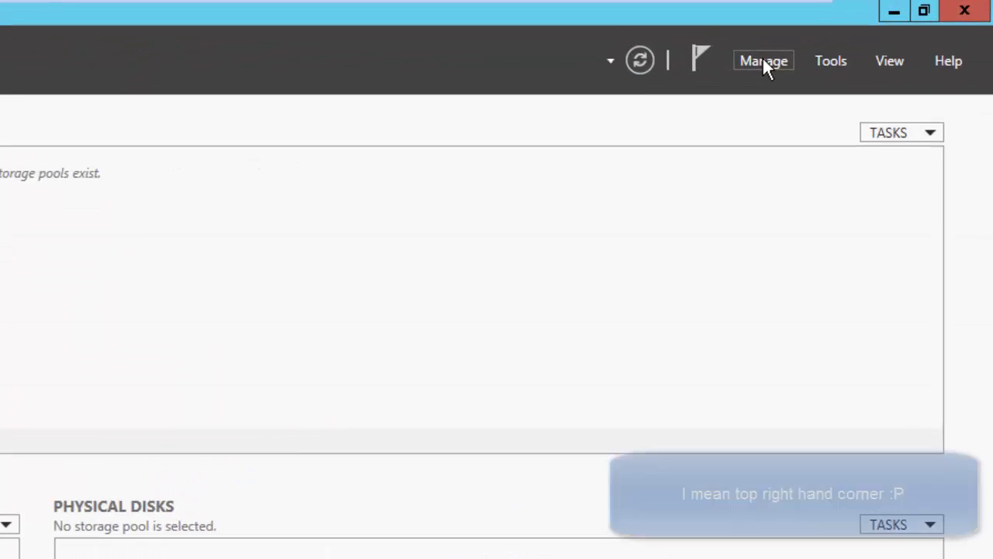
Browse the installable server roles for a role-based installation, view the Active Directory Domain Services description, and cancel the Add Roles and Features Wizard
left_click(763, 59)
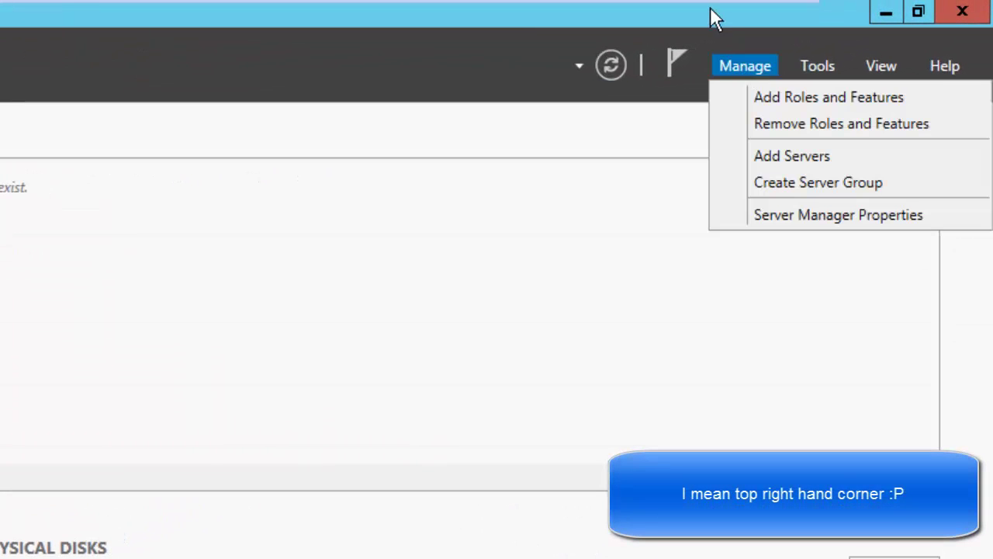
left_click(803, 97)
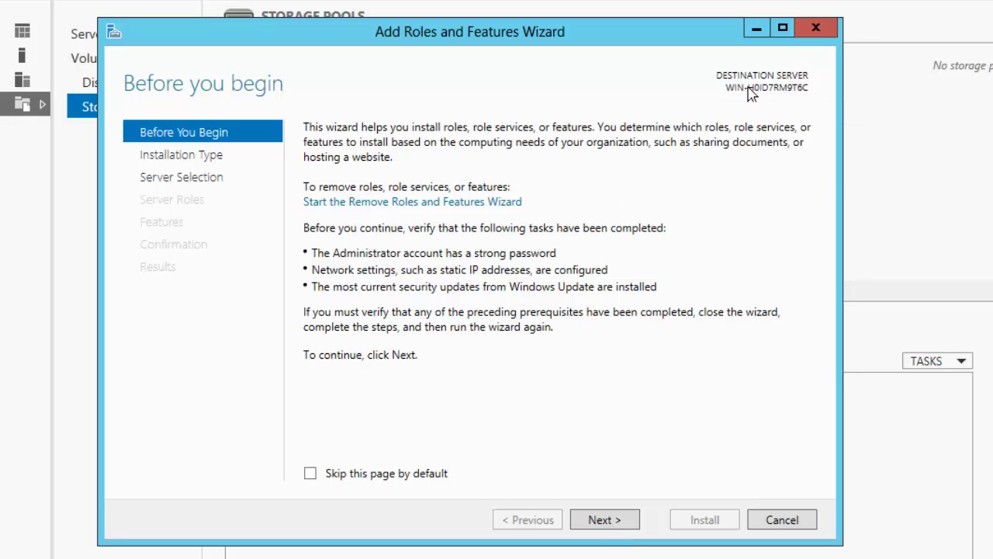
left_click(602, 520)
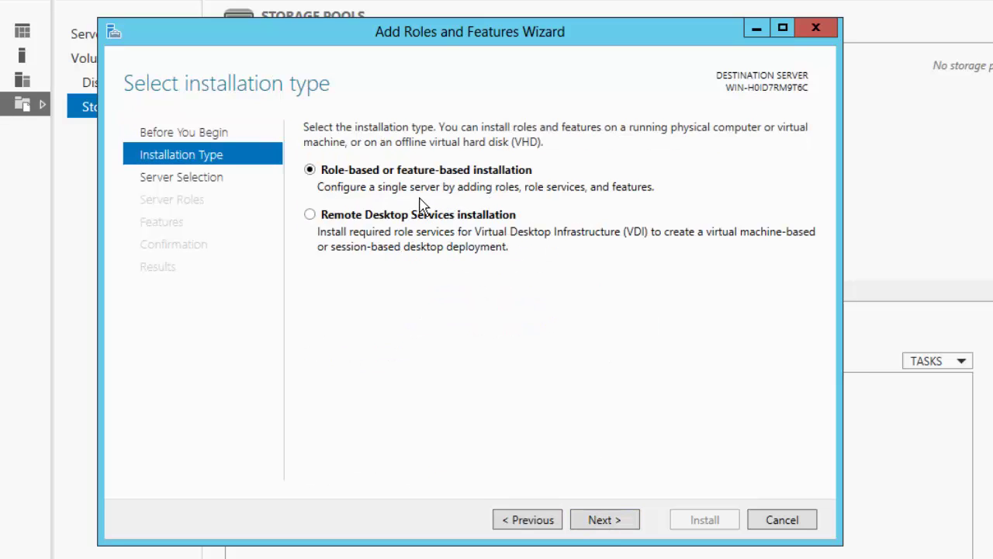
left_click(599, 522)
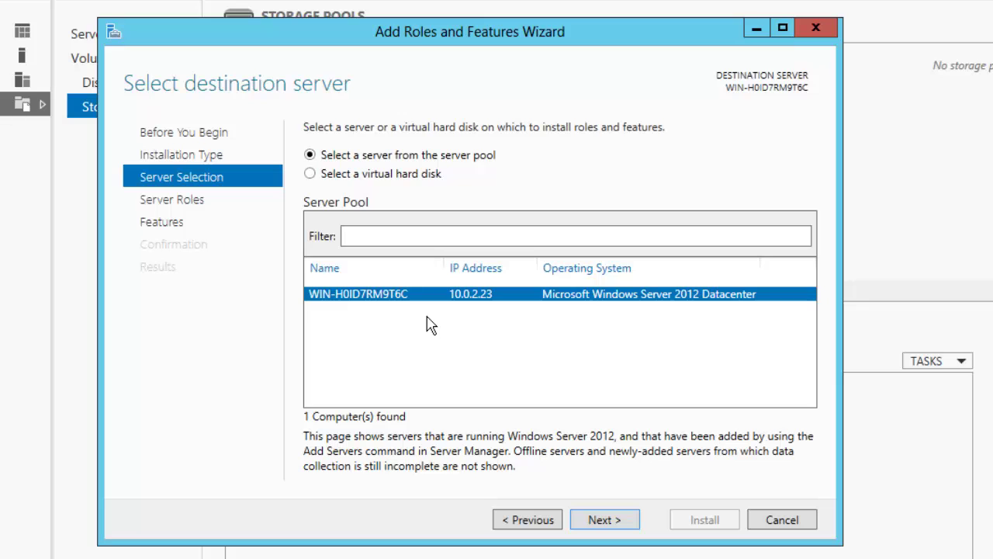
left_click(605, 520)
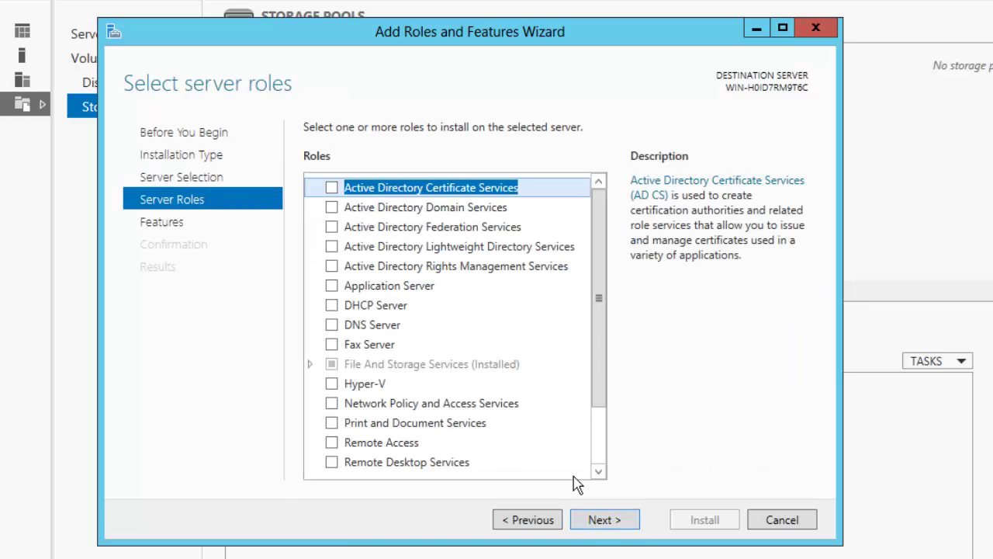
scroll(566, 465, "down", 2)
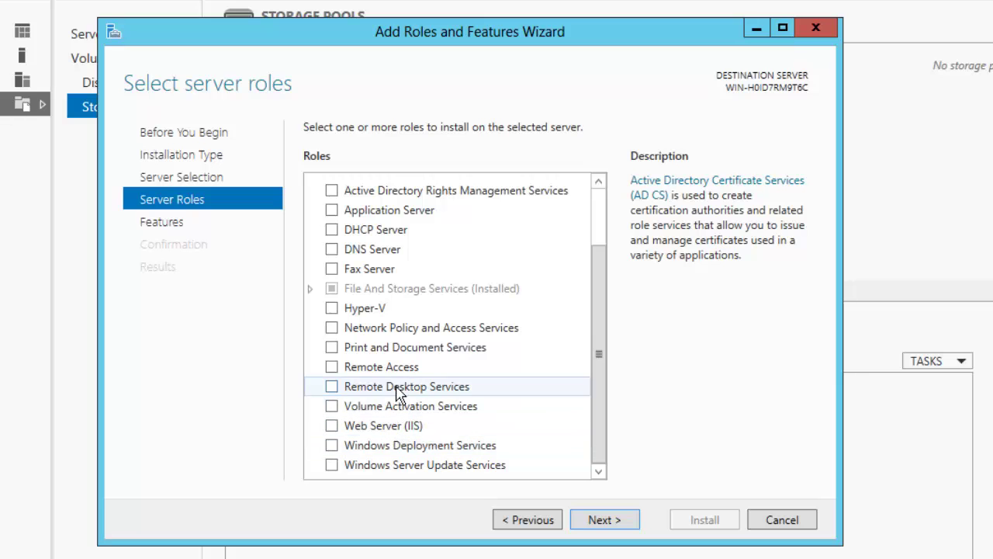
scroll(394, 373, "up", 2)
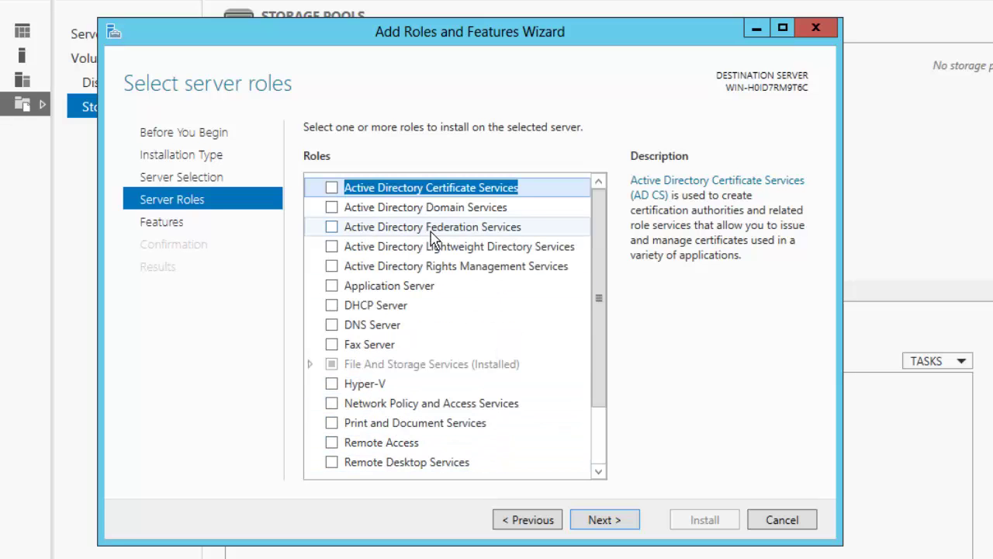
left_click(436, 210)
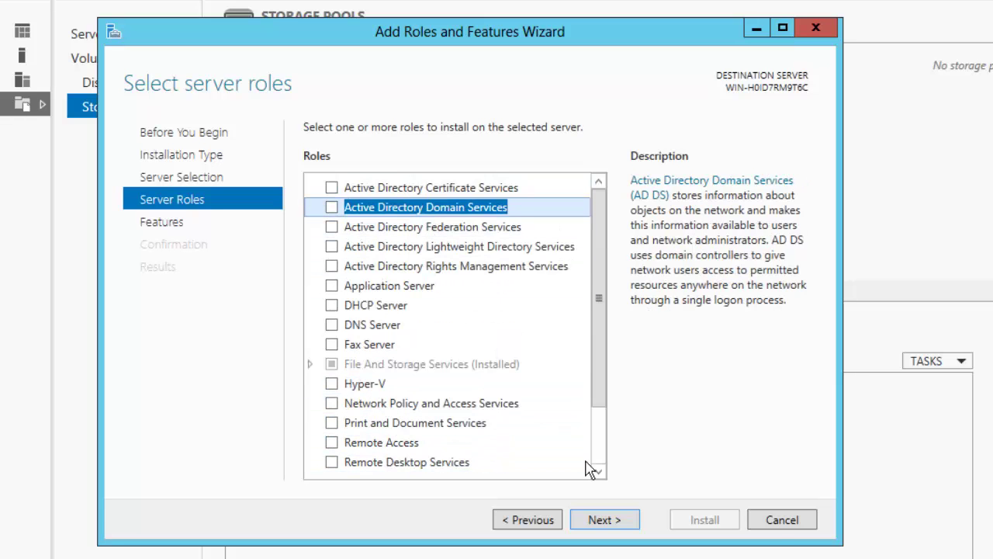
left_click(794, 521)
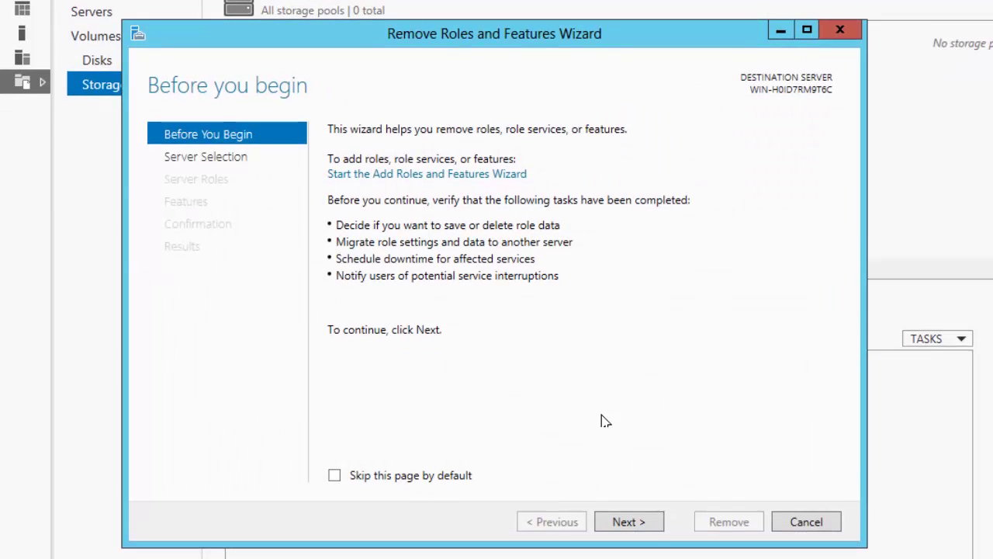
Review the server roles in the Remove Roles and Features Wizard and cancel it without removing anything
left_click(654, 522)
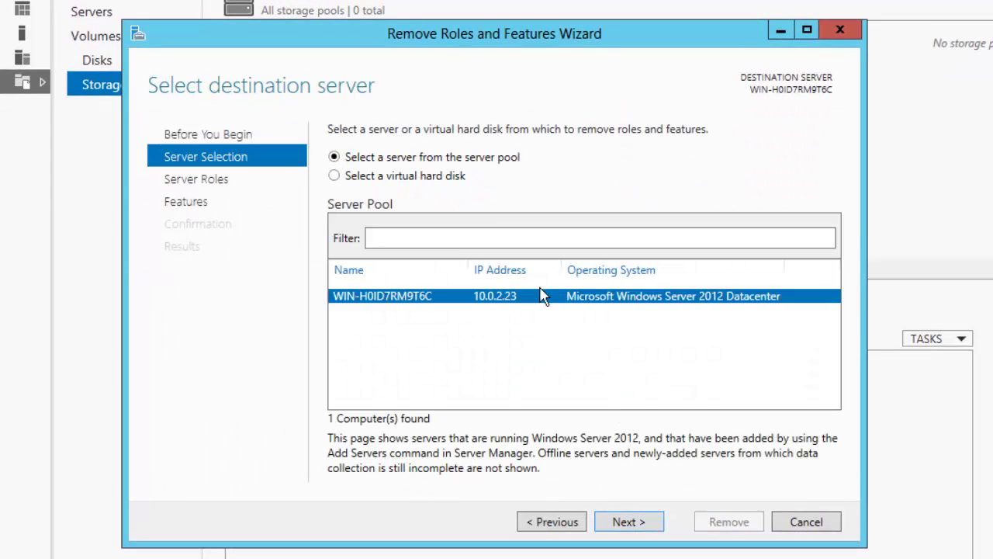
left_click(620, 520)
scroll(488, 362, "down", 2)
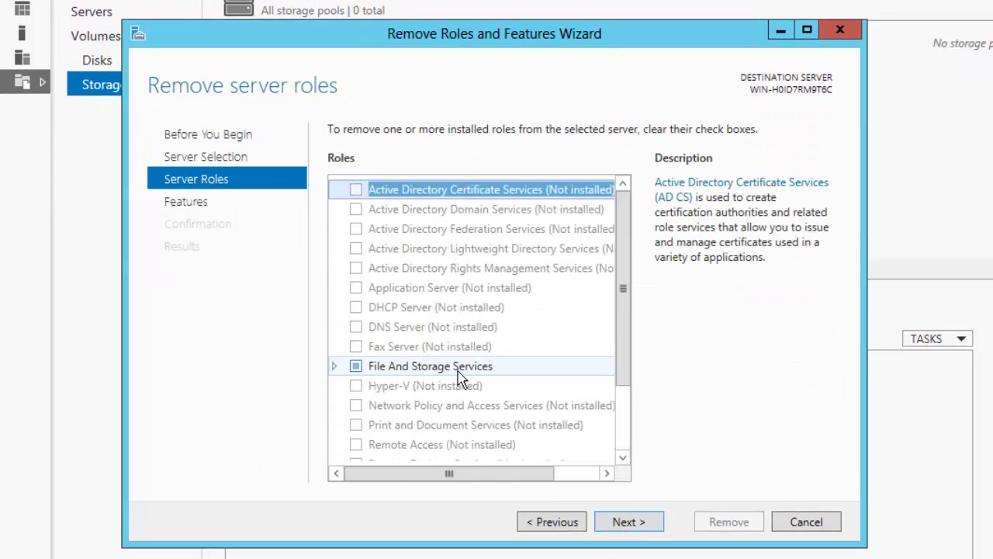
left_click(460, 377)
left_click(801, 523)
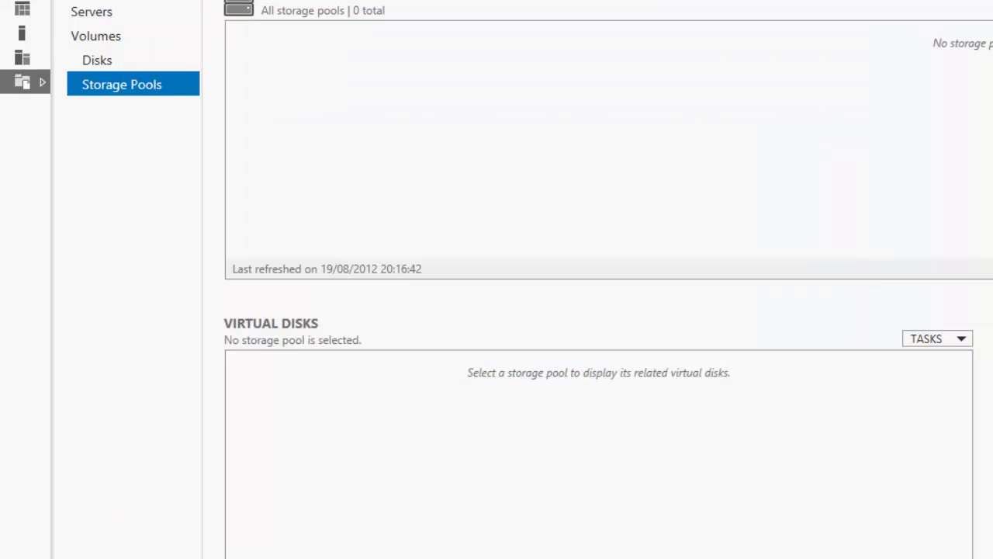
Open Add Servers and search DNS for the server at 10.255.255.254
left_click(934, 22)
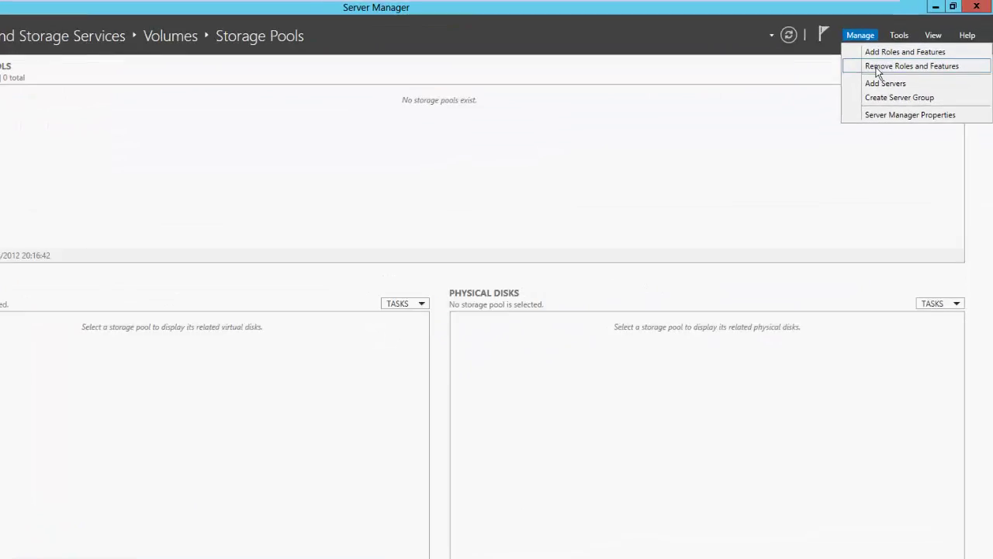
left_click(879, 82)
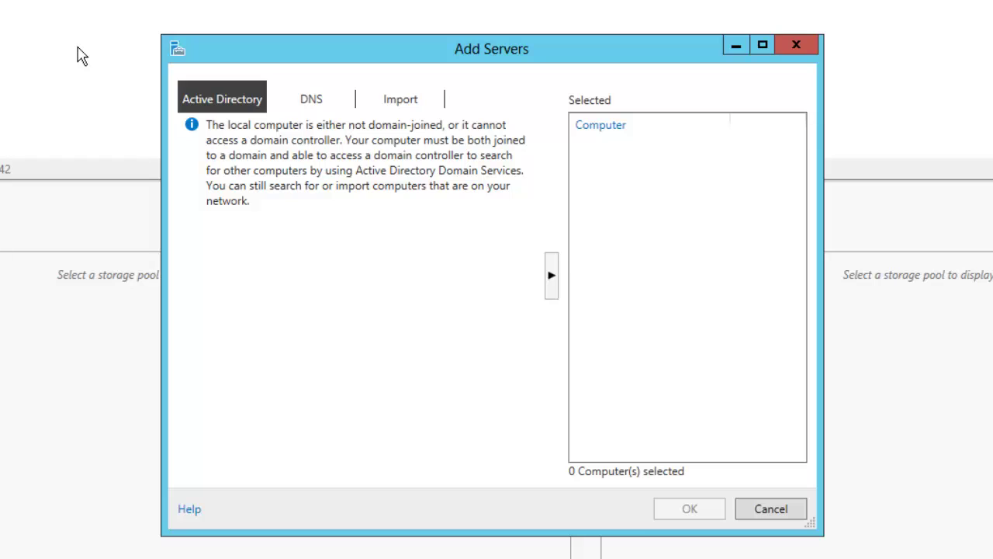
left_click(339, 108)
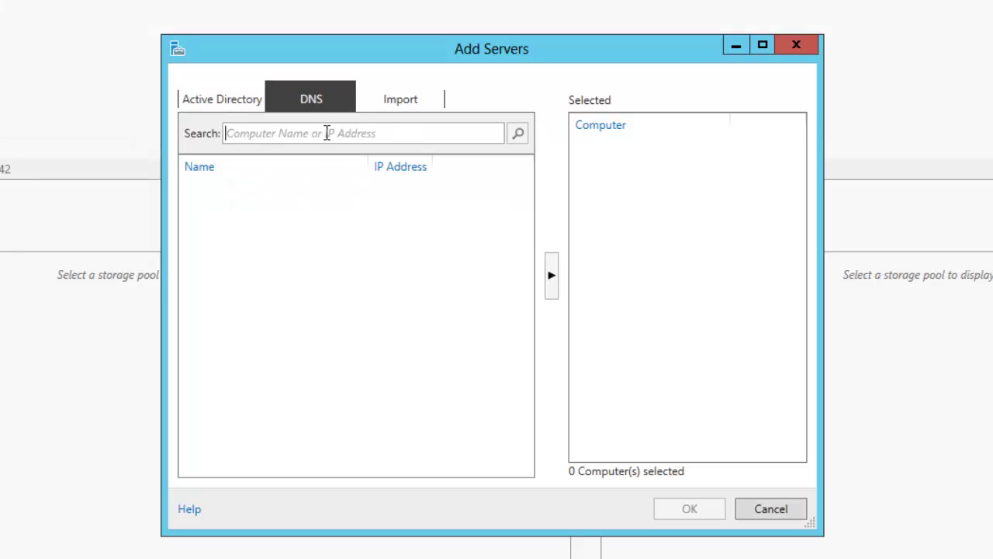
left_click(327, 132)
type("11")
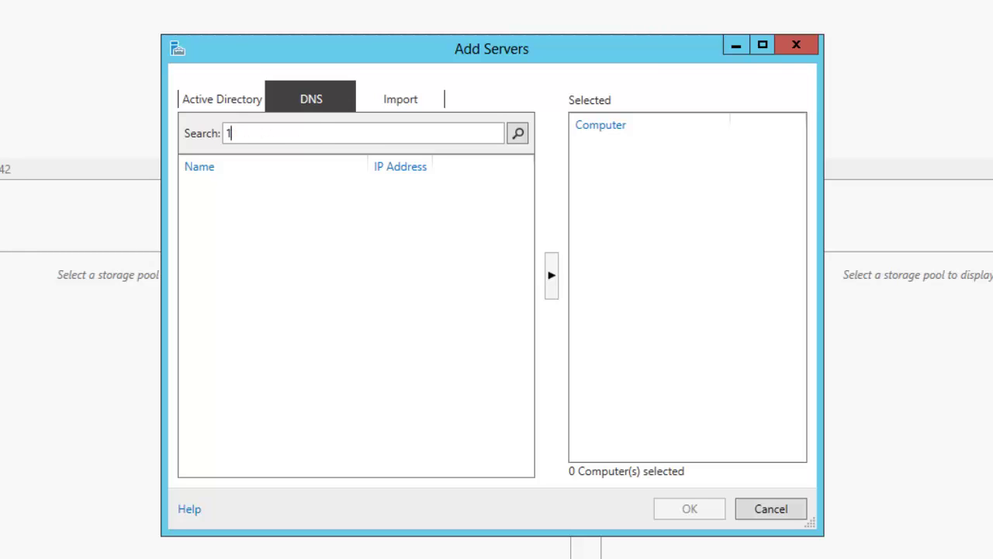
key("BackSpace")
key("BackSpace")
type("10.0")
type(".255.255.254")
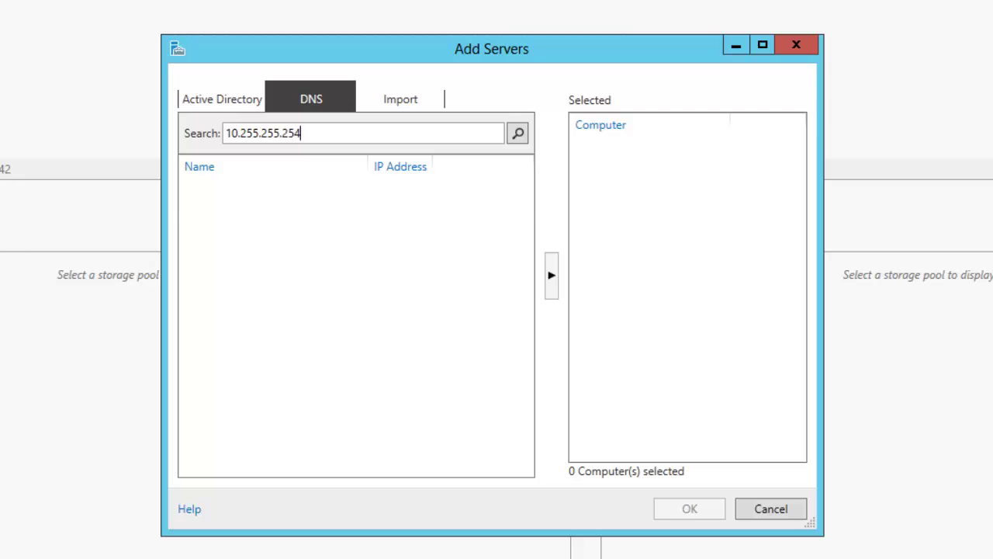
key("Return")
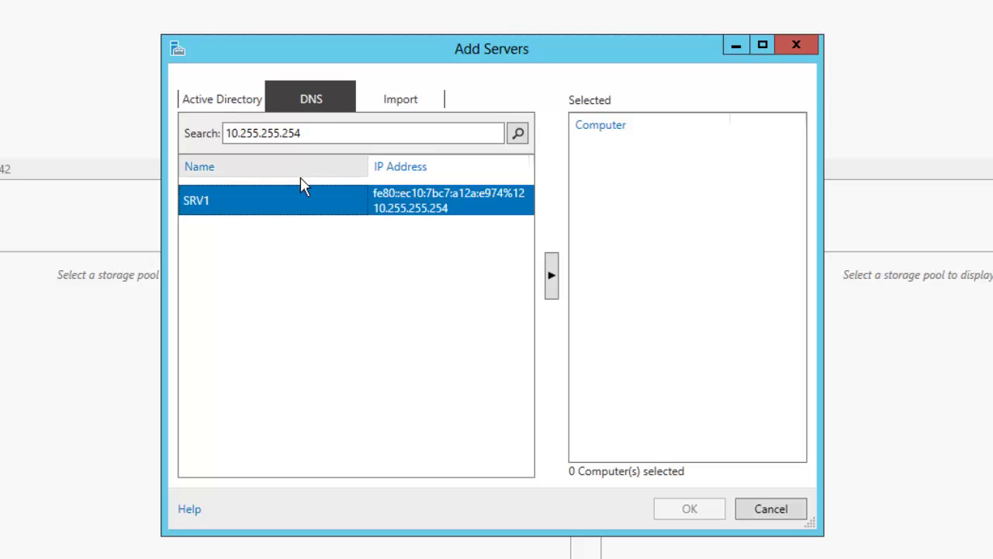
Change the DNS search address to 10.255.255.253 and search for that server
key("ctrl+a")
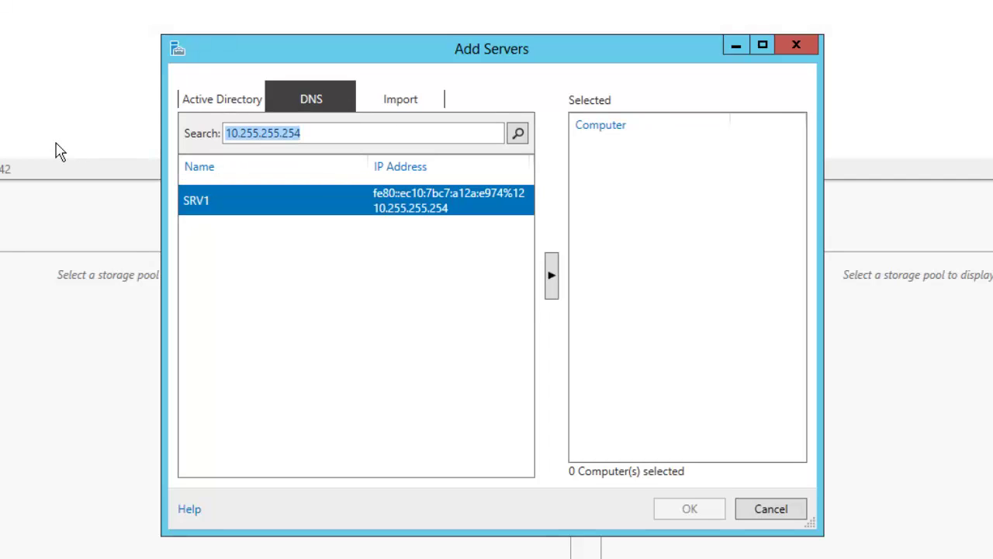
key("End")
key("BackSpace")
type("3")
key("Return")
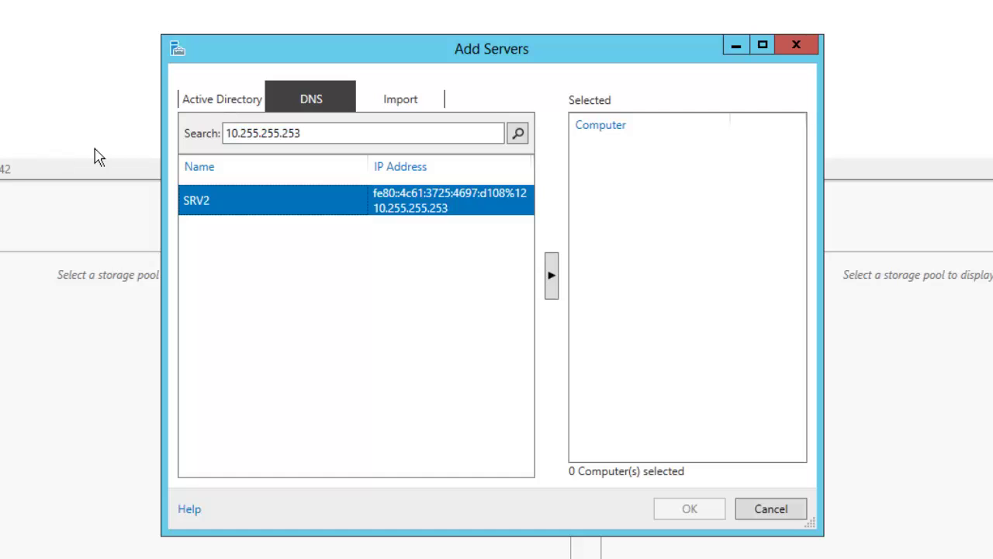
Cancel Add Servers without adding a server, and review the refresh and logon startup options in Server Manager Properties
left_click(770, 509)
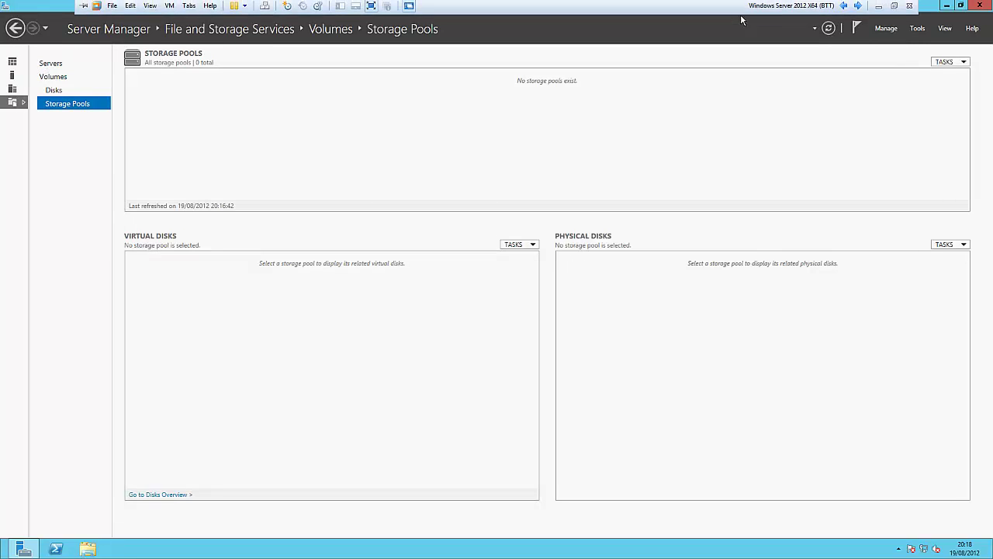
left_click(887, 27)
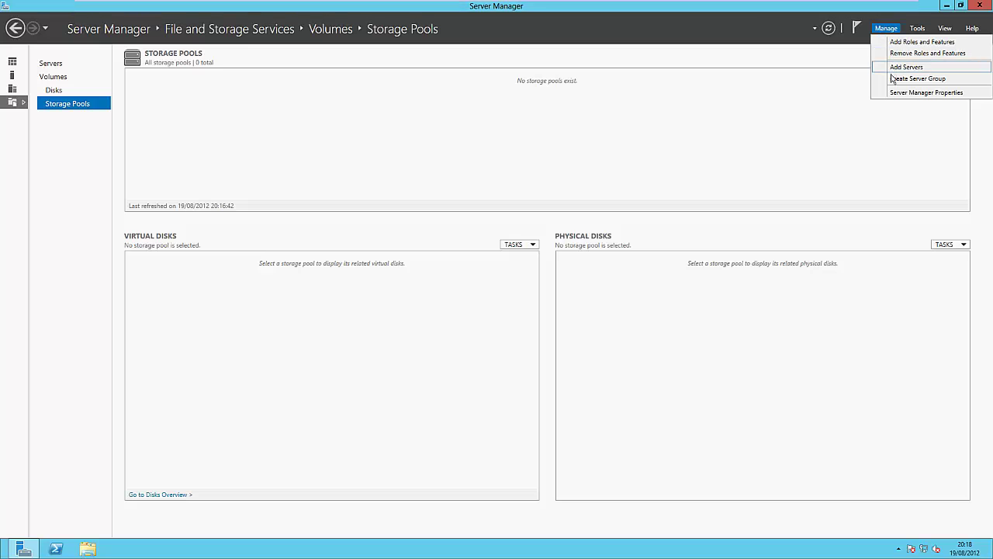
left_click(926, 92)
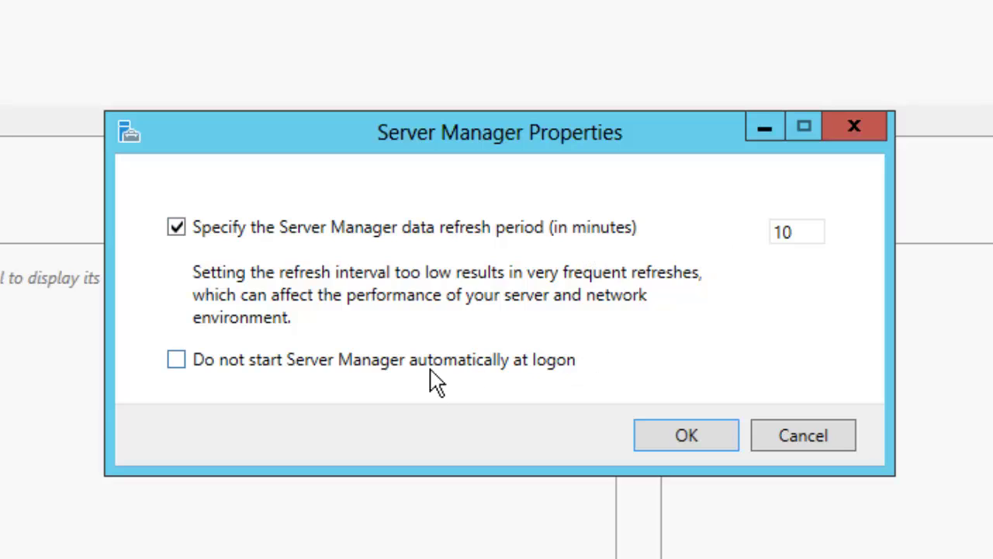
left_click(252, 376)
left_click(253, 376)
left_click(686, 449)
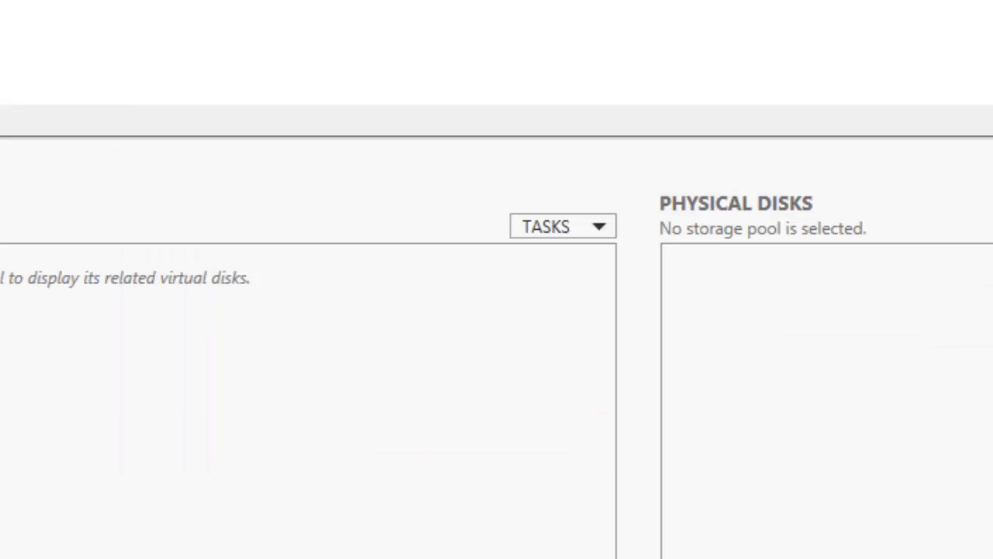
Review the available administrative tools, view zoom levels and help options, and check the About Server Manager build information
left_click(853, 53)
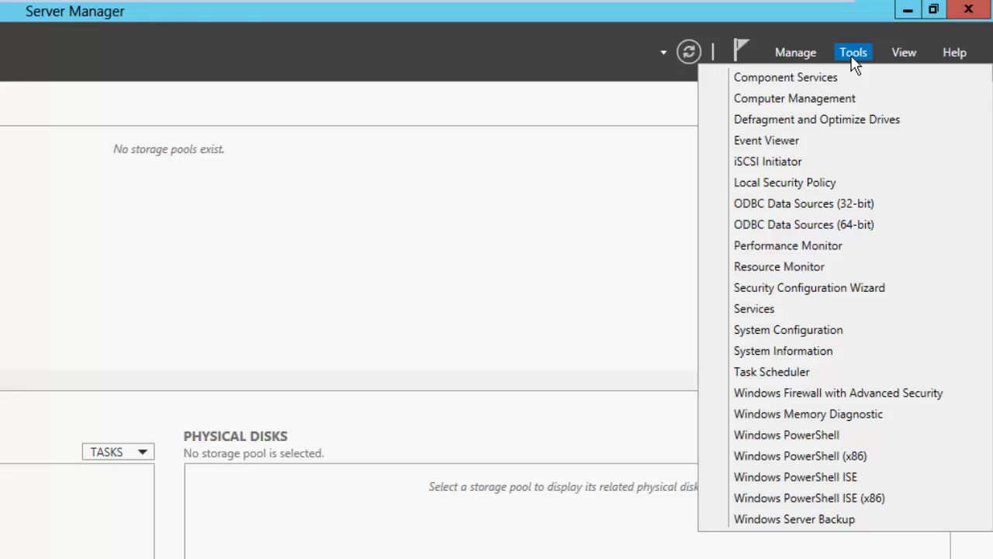
left_click(885, 30)
left_click(901, 51)
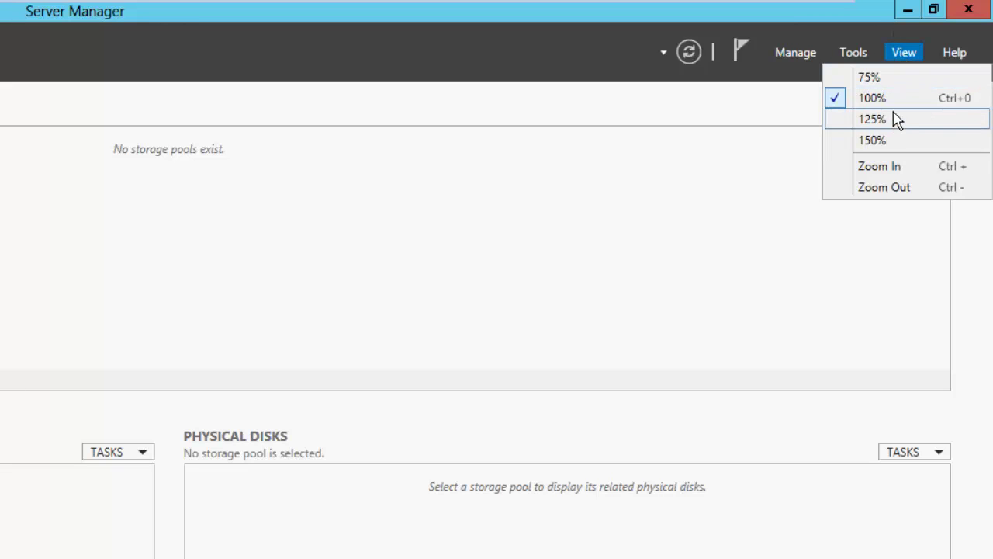
left_click(956, 51)
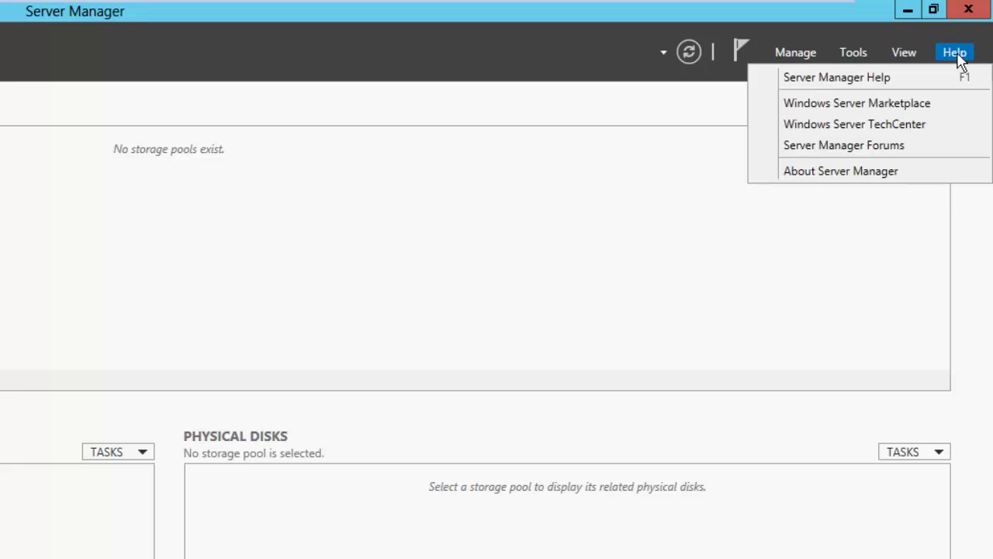
left_click(846, 171)
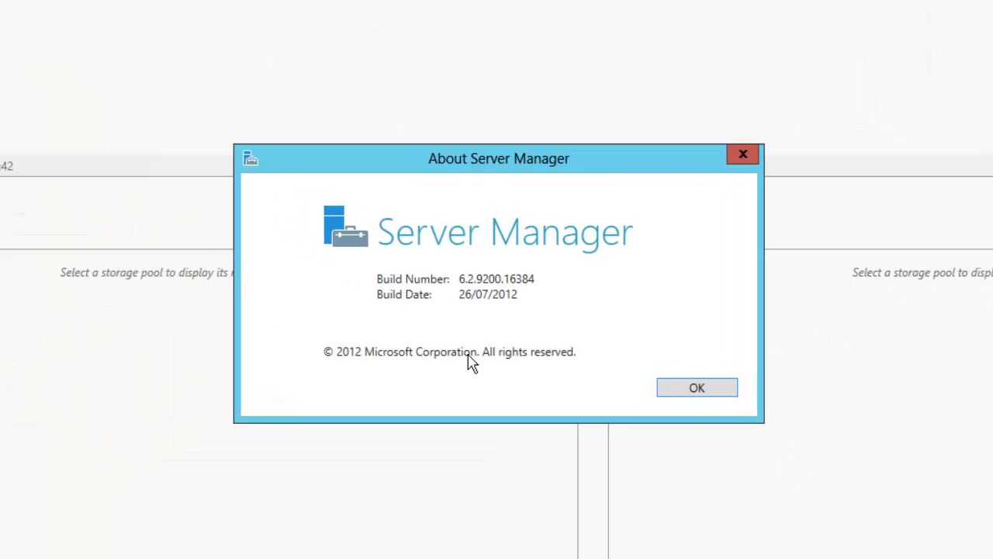
left_click(666, 398)
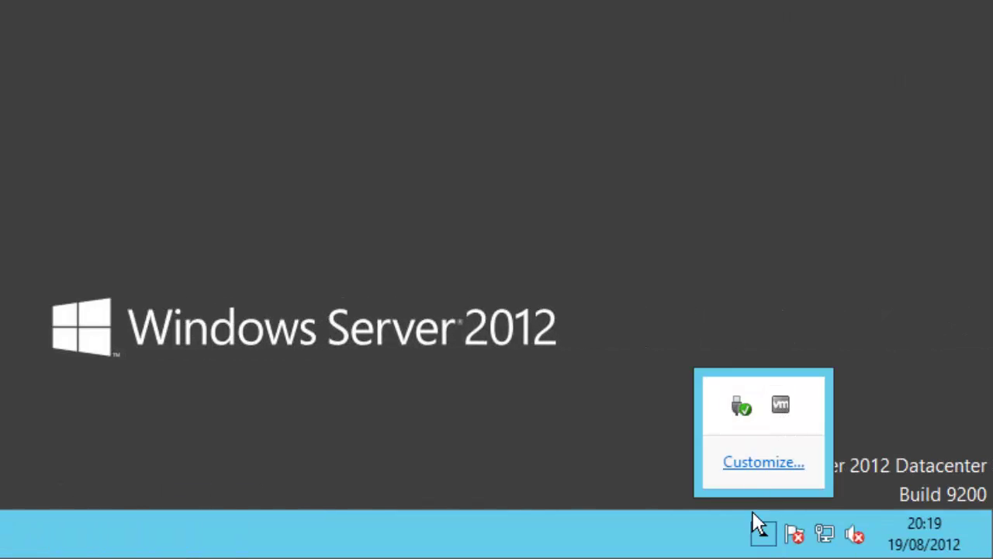
Close the hidden notification icons, view the Start screen tiles, and return to the desktop
left_click(763, 541)
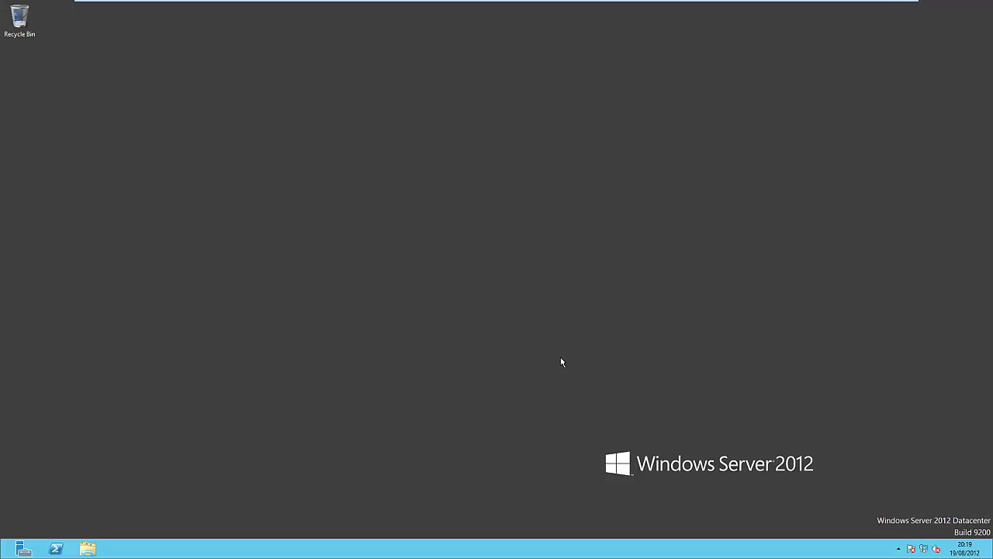
left_click(7, 552)
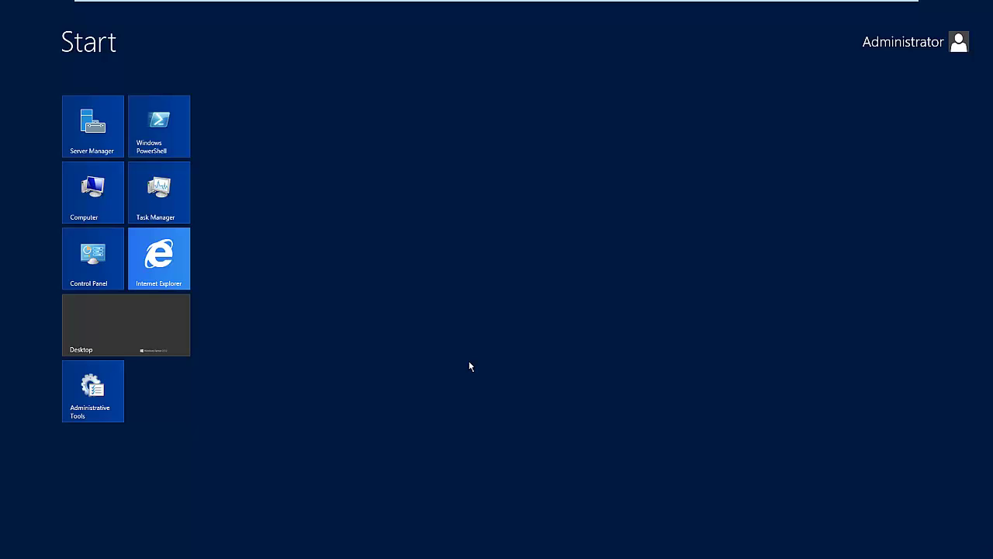
left_click(166, 339)
Launch Windows PowerShell and the Computer window from the Start screen, closing each one after viewing it
left_click(4, 554)
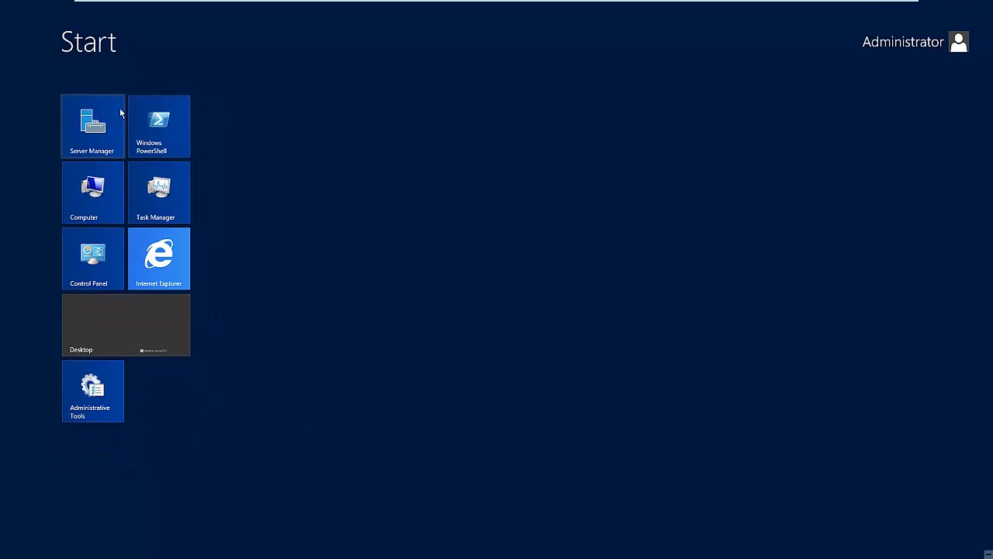
left_click(143, 117)
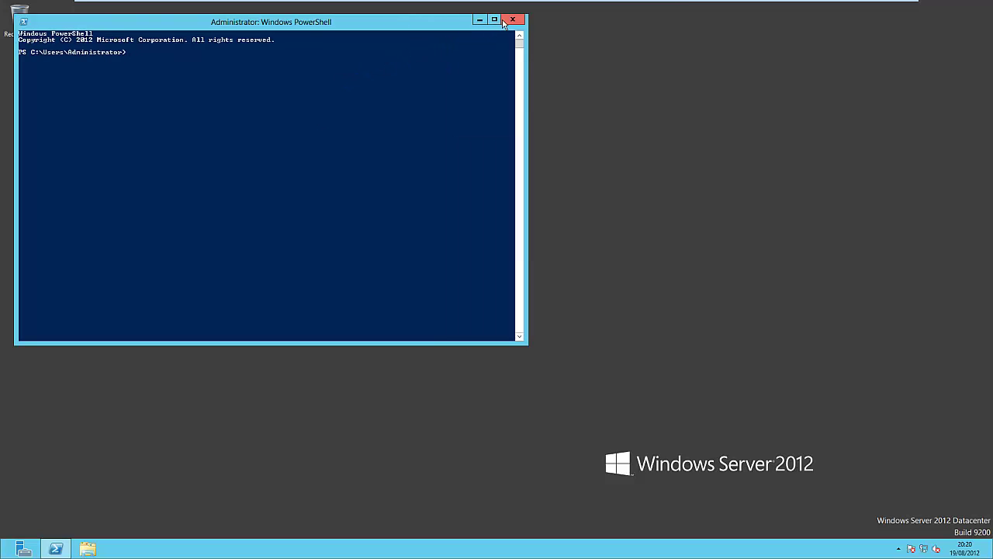
left_click(512, 19)
left_click(3, 555)
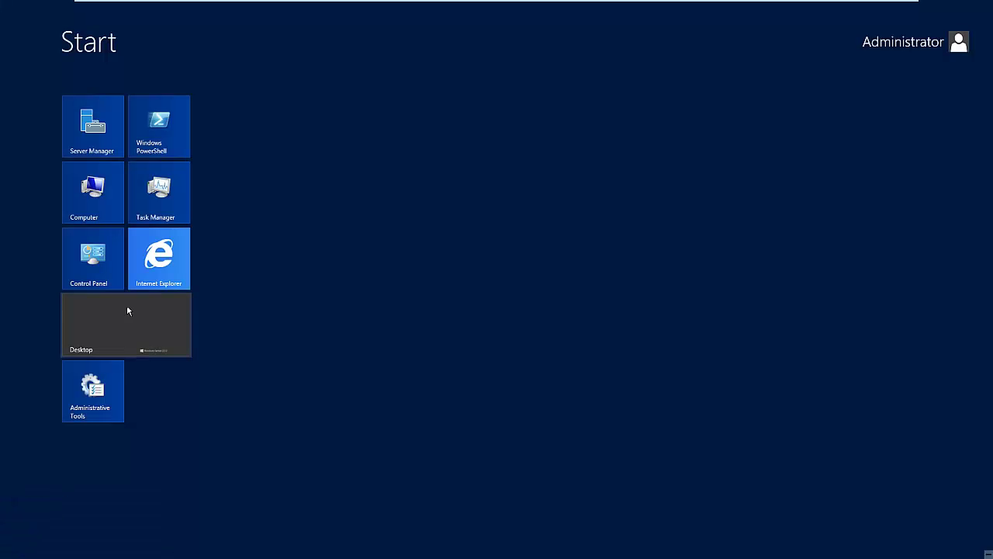
left_click(111, 191)
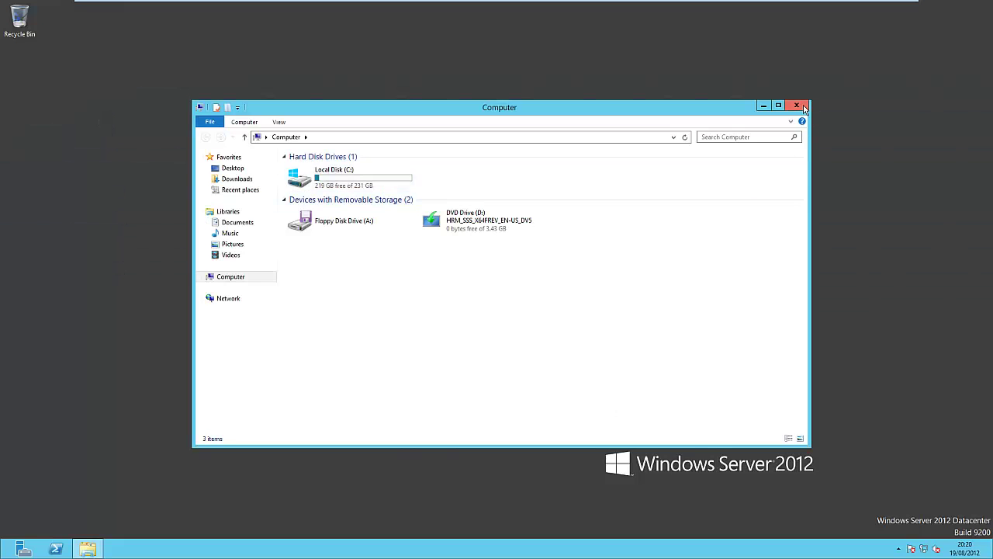
left_click(796, 104)
Open Task Manager with full details, view the CPU, Memory and Ethernet performance graphs, and close it
left_click(3, 554)
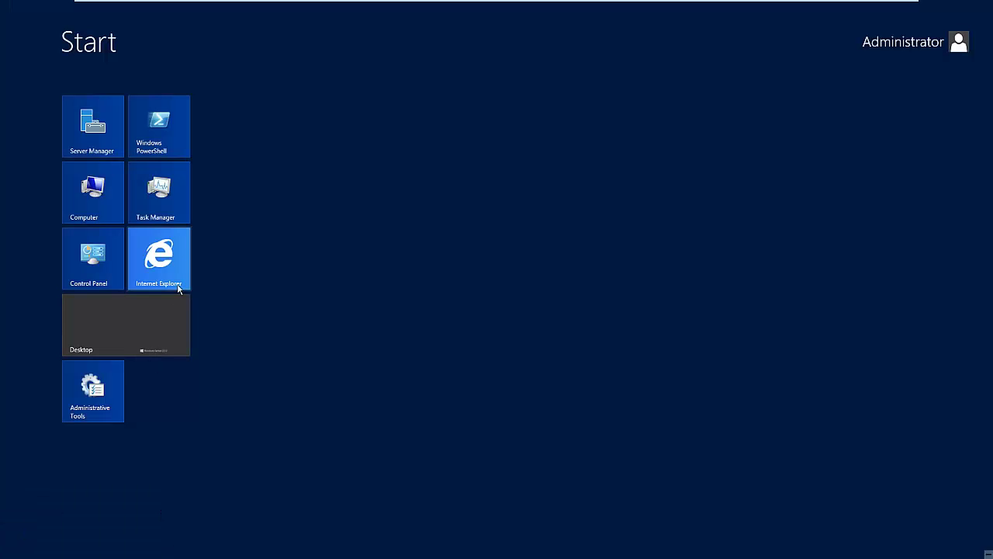
left_click(181, 214)
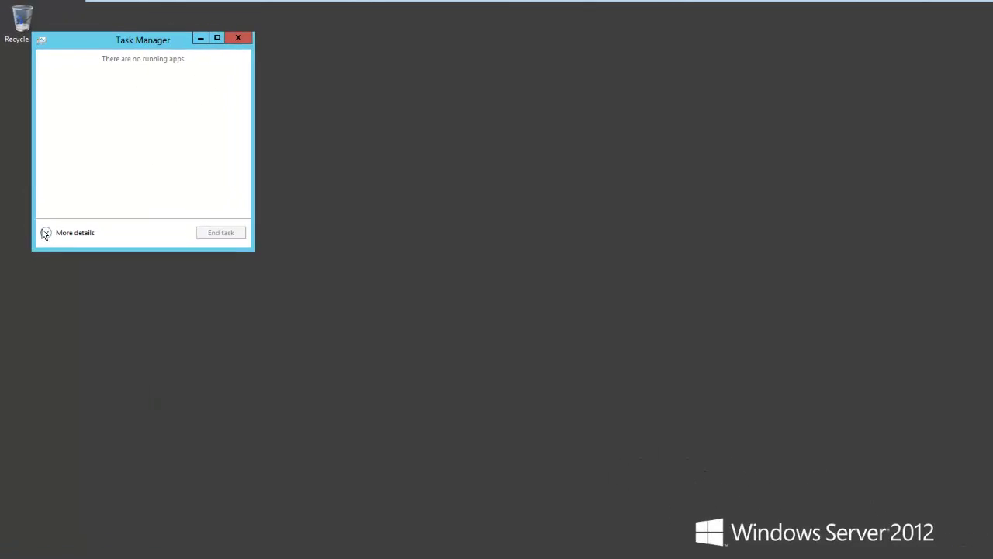
left_click(45, 233)
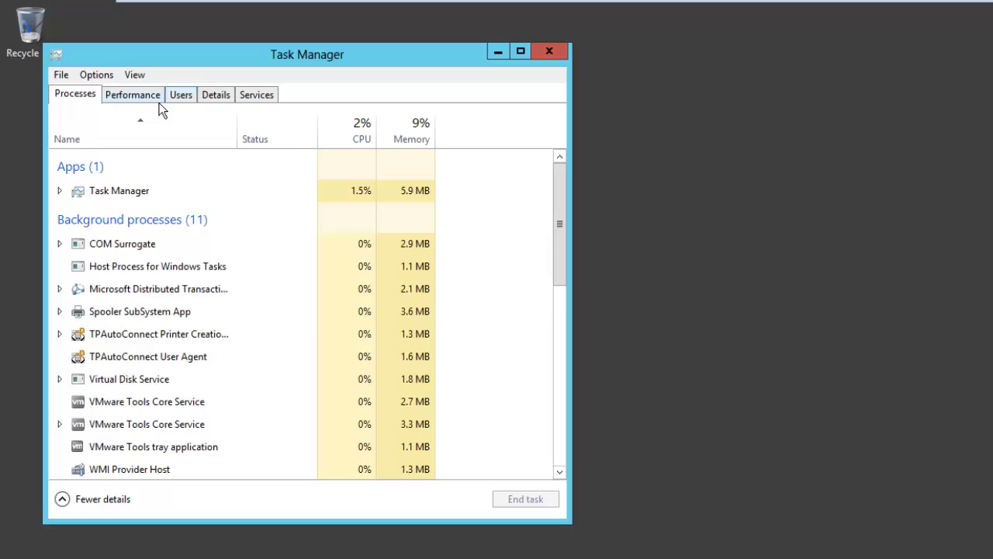
left_click(146, 96)
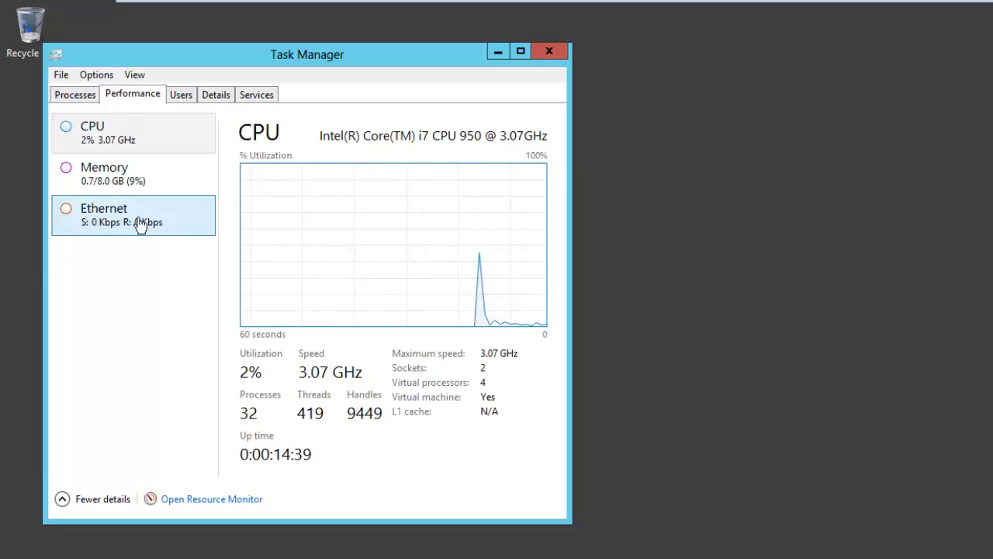
left_click(117, 180)
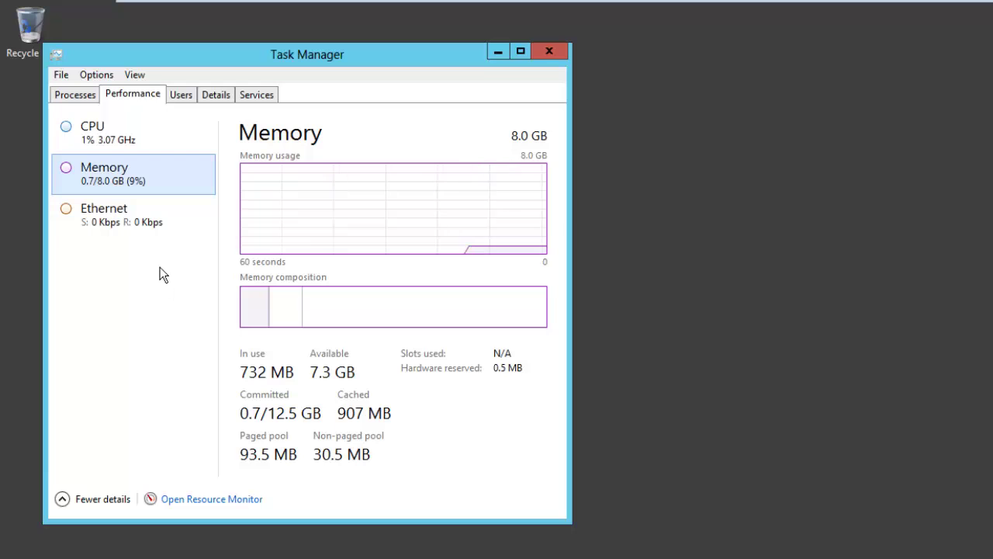
left_click(176, 224)
left_click(177, 138)
left_click(548, 51)
Open Control Panel from the Start screen and view the System page under System and Security
left_click(2, 556)
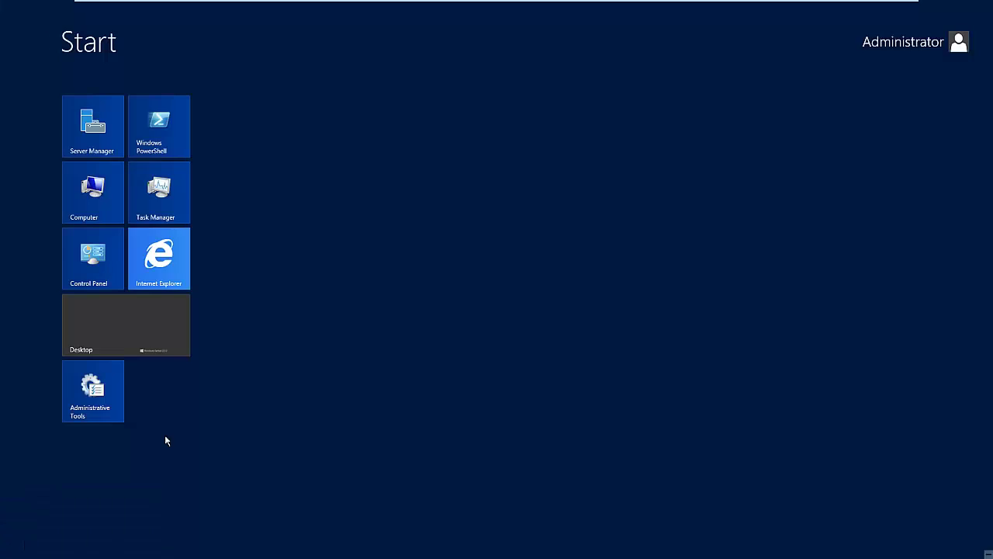
left_click(104, 255)
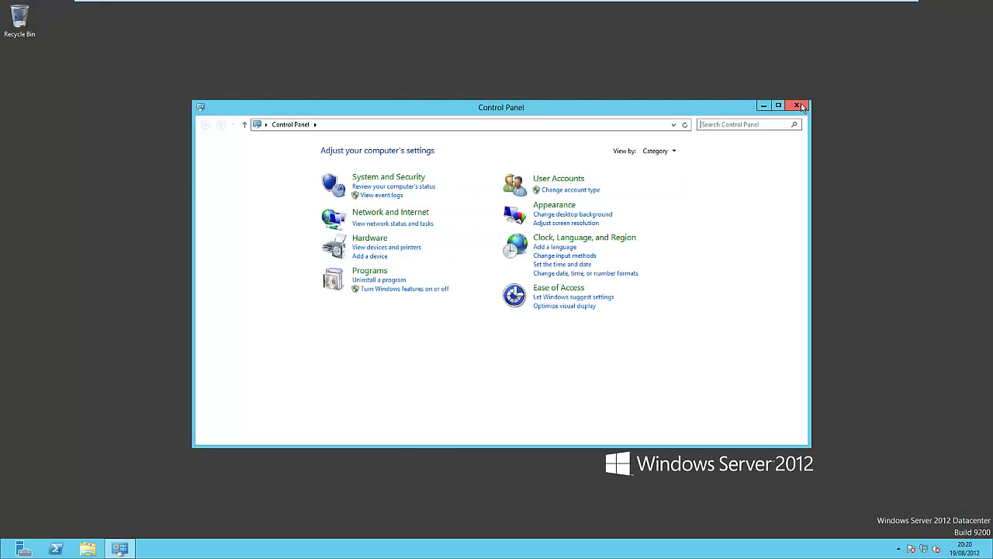
left_click(416, 177)
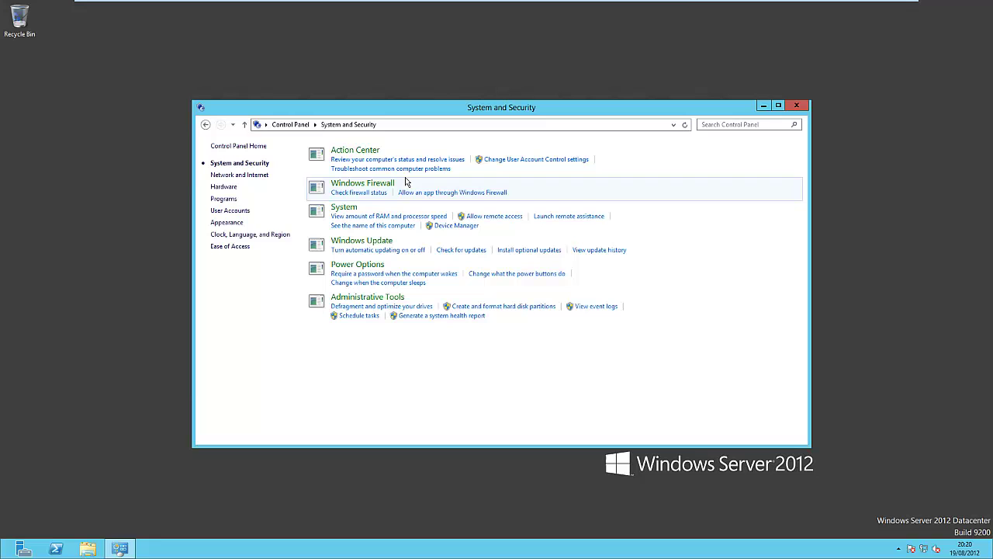
left_click(344, 206)
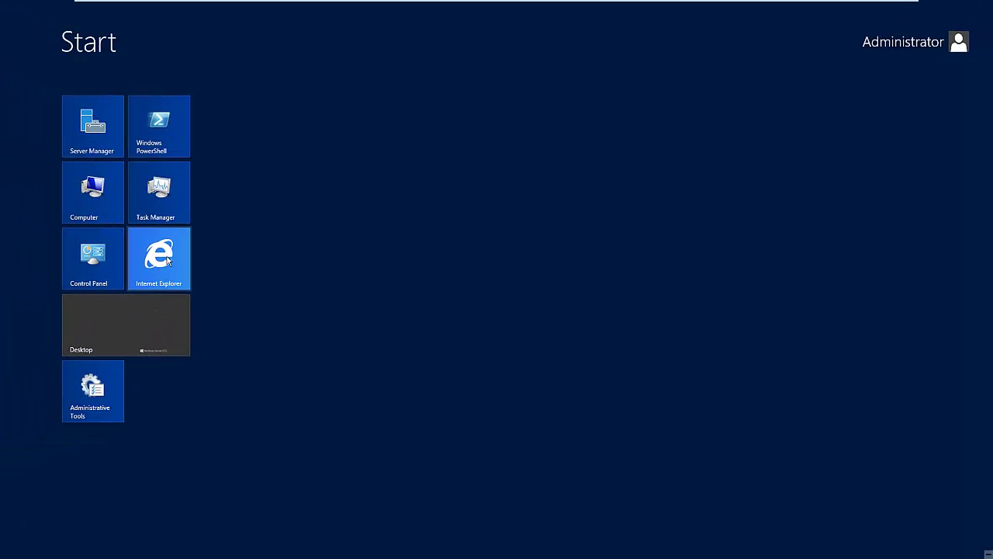
Launch Internet Explorer from the Start screen and set it up with the recommended security and compatibility settings
key("super")
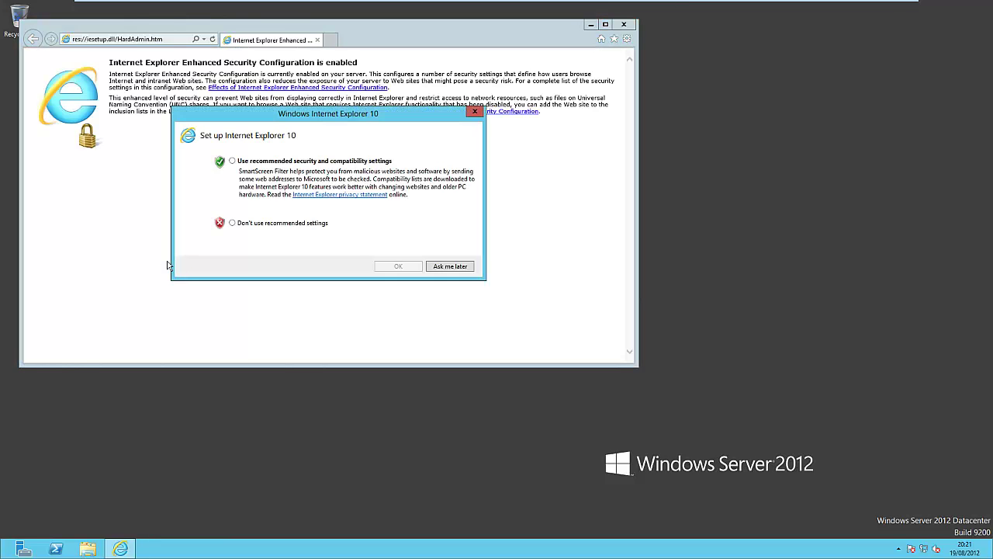
left_click(301, 161)
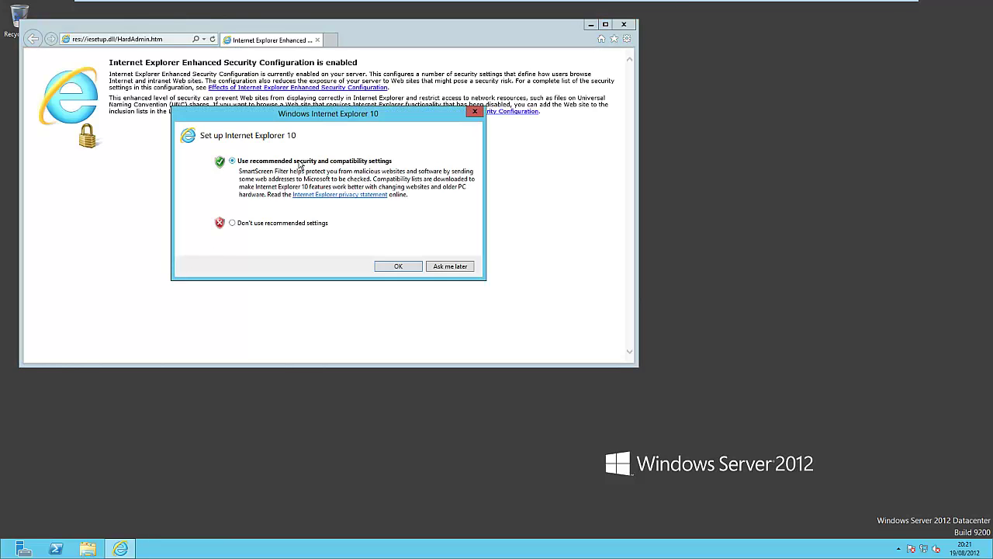
left_click(398, 266)
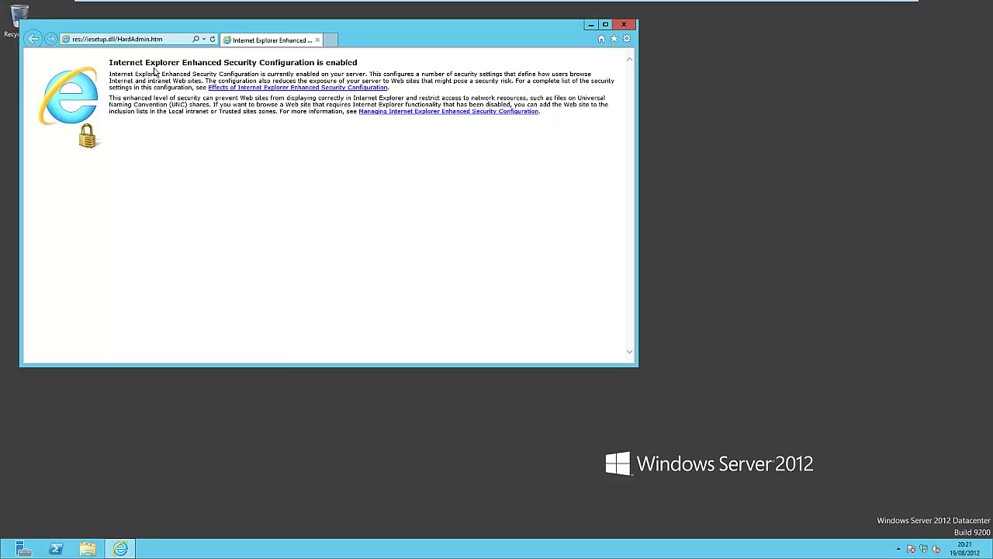
Maximize Internet Explorer, view its About version information, and close the browser
double_click(455, 43)
left_click(985, 19)
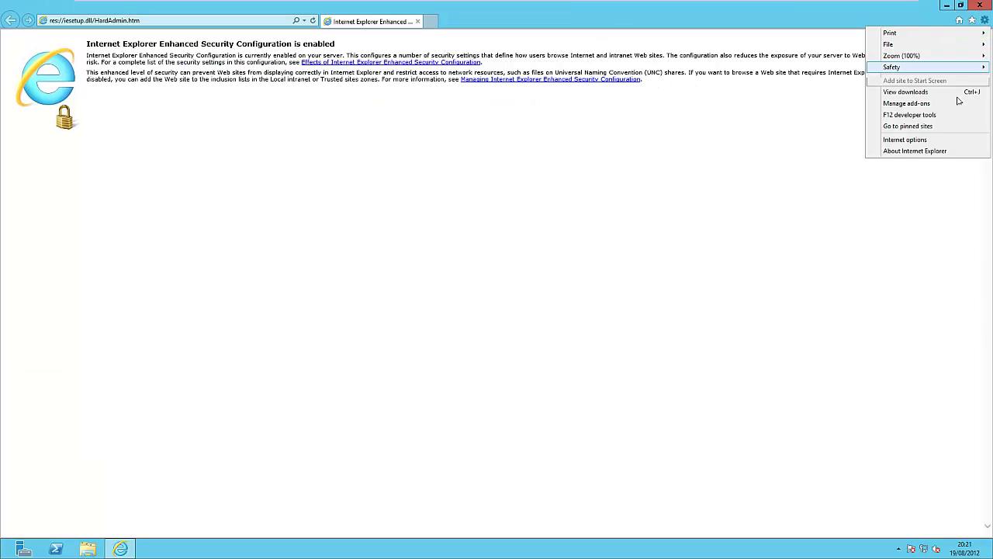
left_click(919, 152)
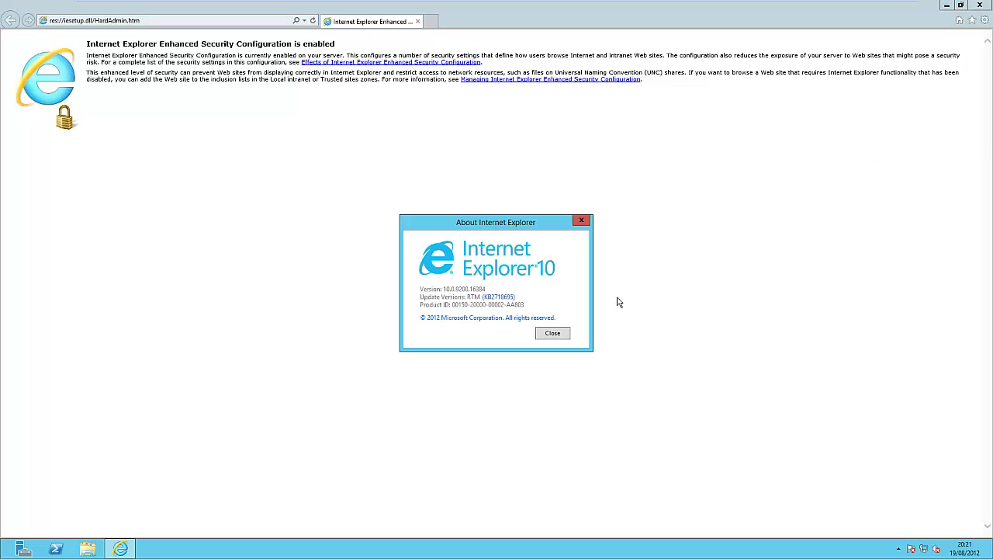
left_click(553, 333)
left_click(416, 21)
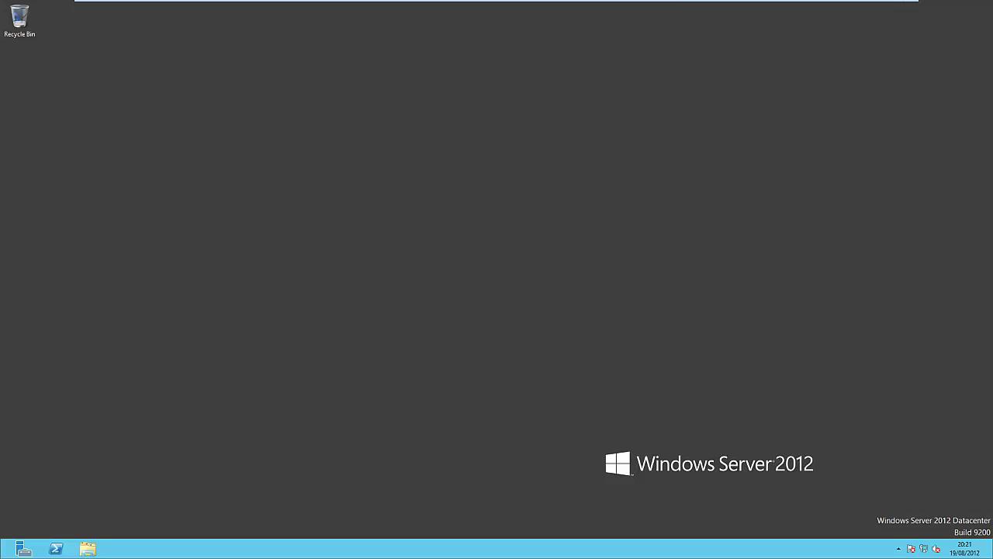
Return to the Start screen and open the Administrative Tools folder
left_click(2, 552)
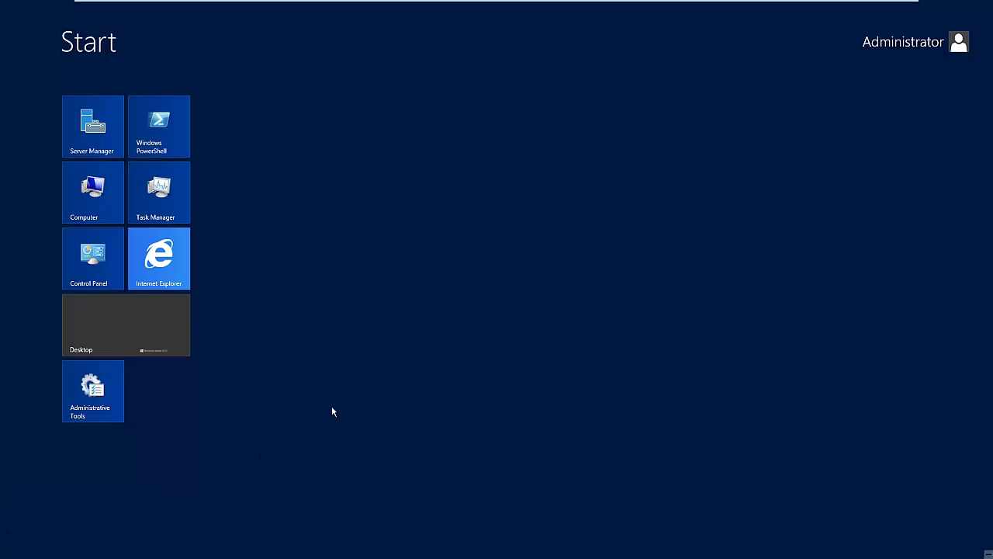
left_click(150, 343)
left_click(2, 552)
left_click(93, 388)
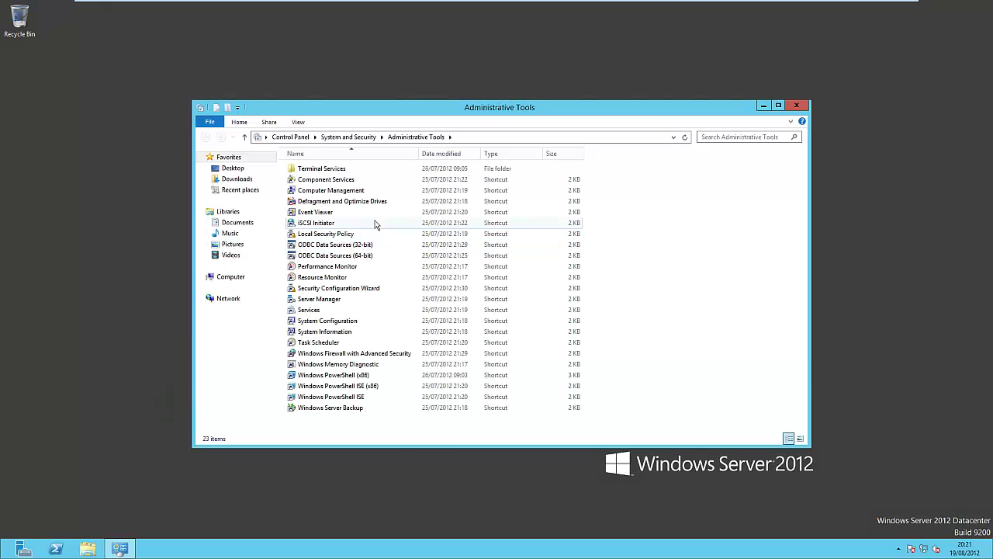
Open iSCSI Initiator from Administrative Tools, view its properties, and close them without making changes
left_click(341, 224)
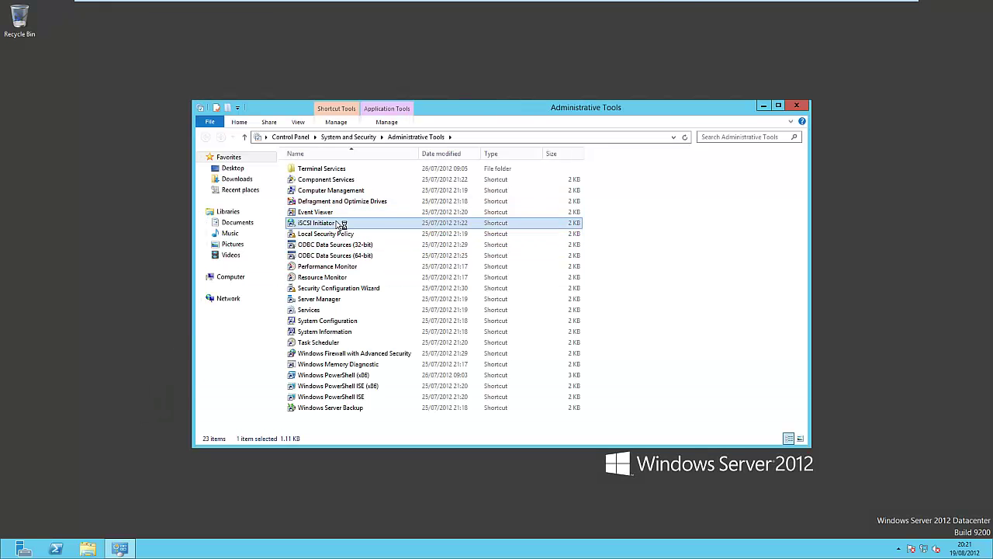
double_click(341, 224)
left_click(609, 329)
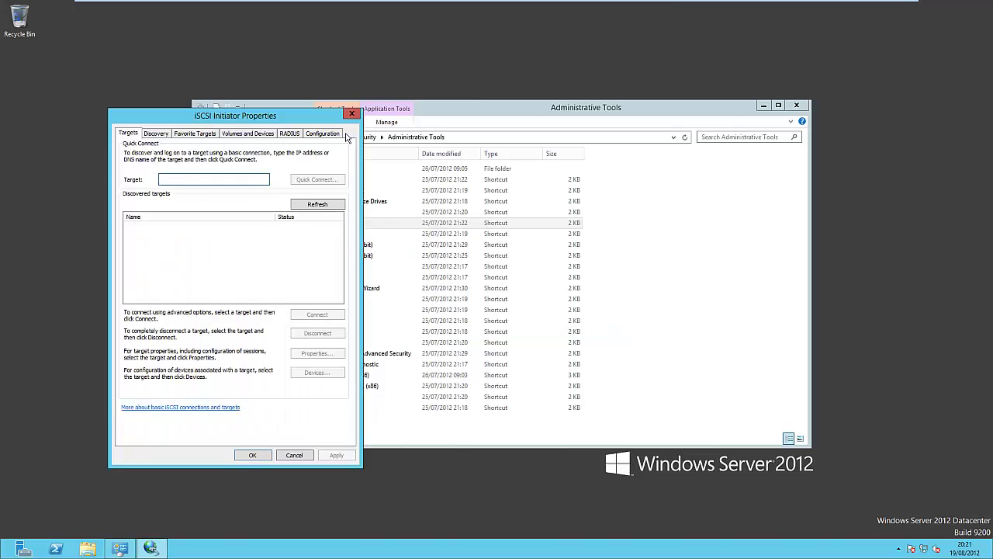
left_click(351, 113)
Open Computer Management from Administrative Tools and inspect the display adapters and processors in Device Manager
left_click(336, 192)
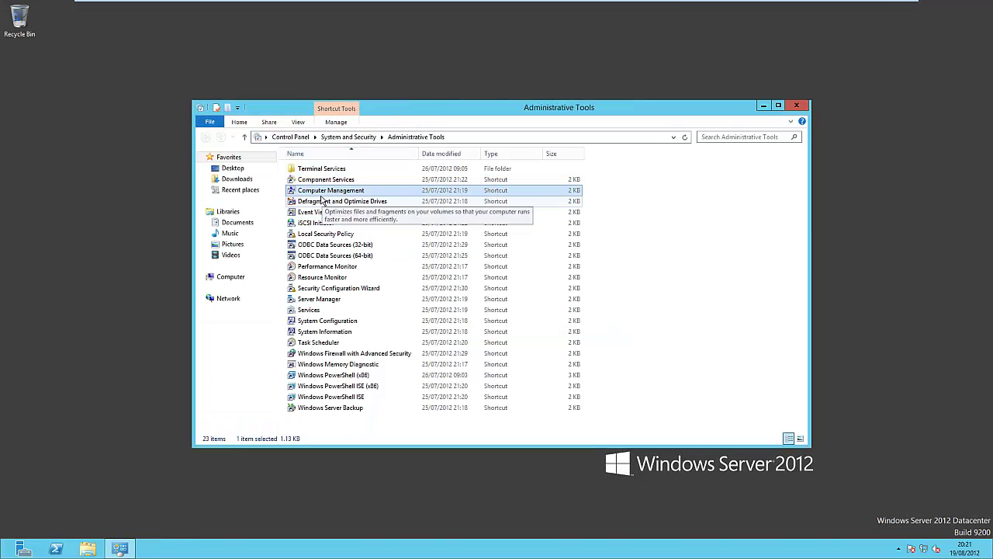
key("Return")
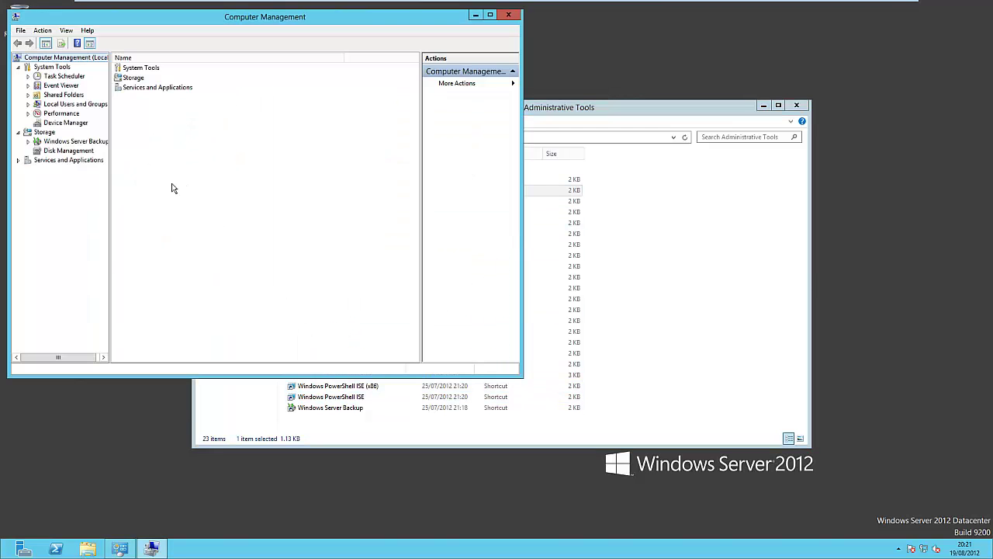
left_click(73, 124)
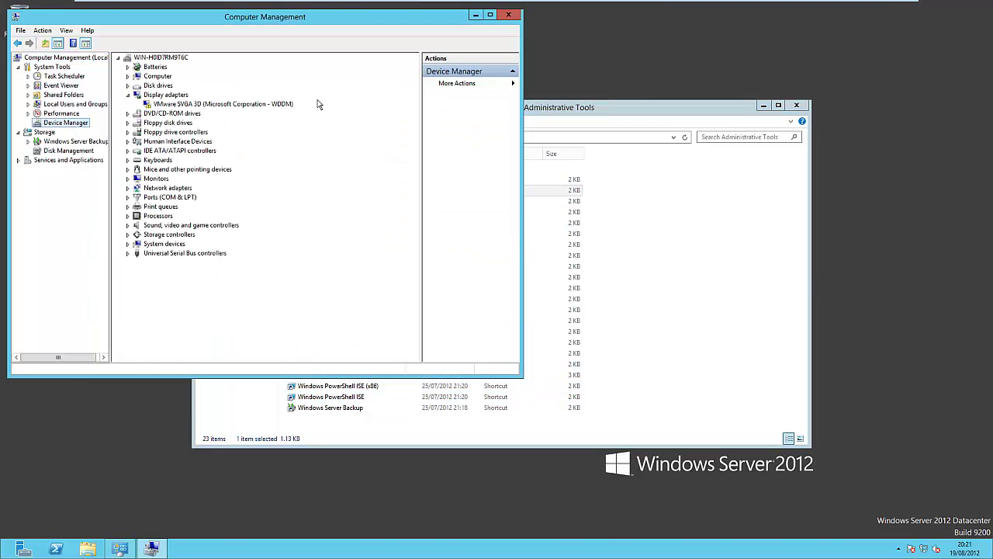
double_click(176, 96)
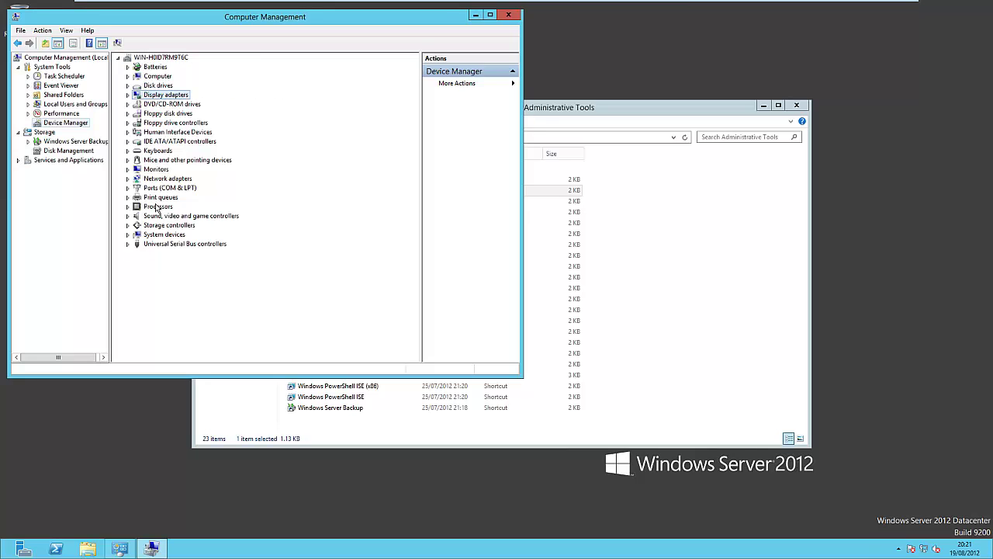
double_click(157, 208)
double_click(164, 208)
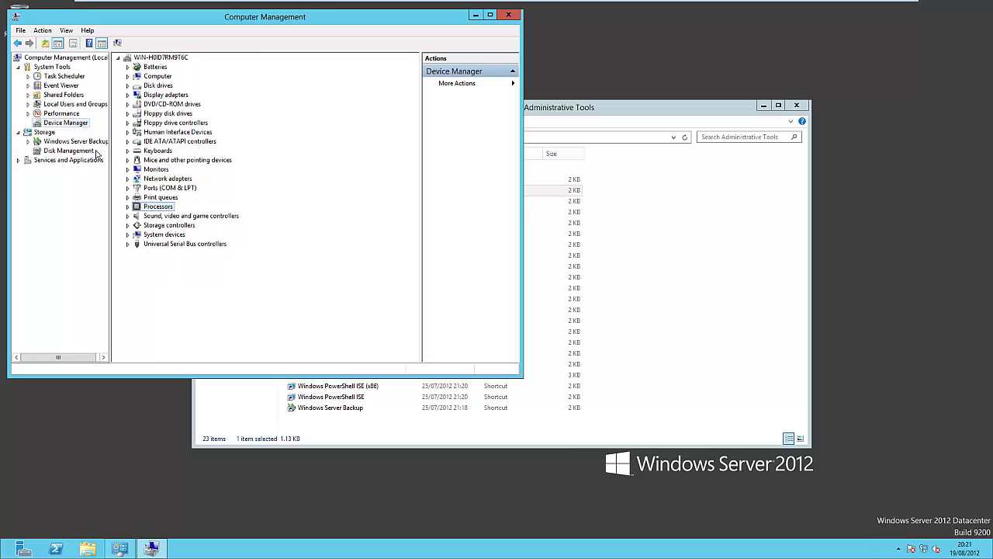
View the volumes in Disk Management, check the options available for Disk 0, and close Computer Management
left_click(85, 151)
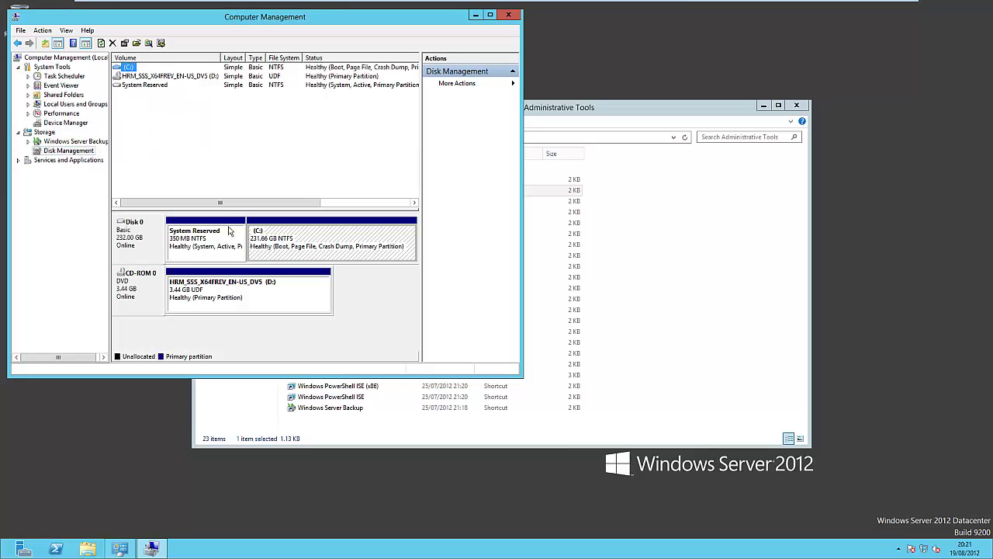
right_click(126, 241)
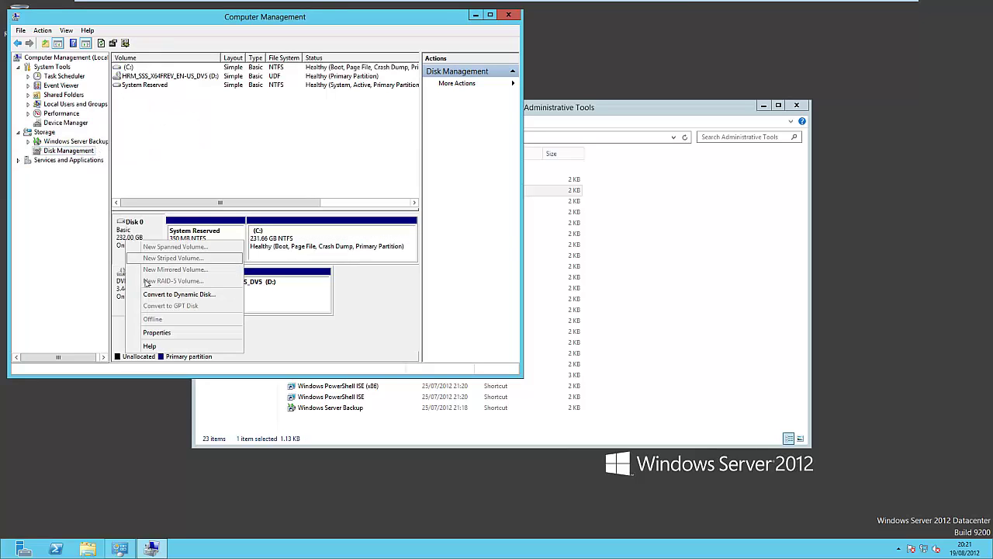
left_click(132, 228)
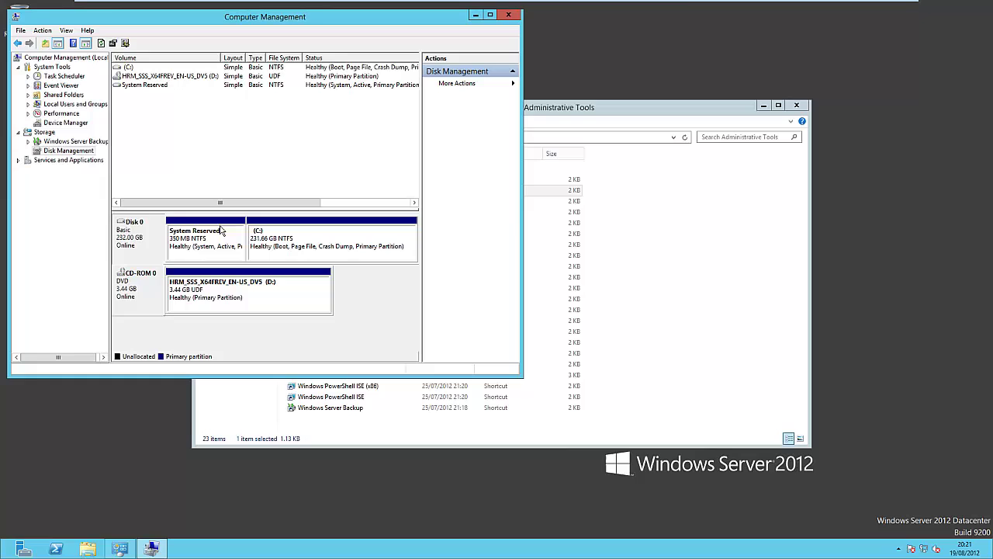
left_click(509, 15)
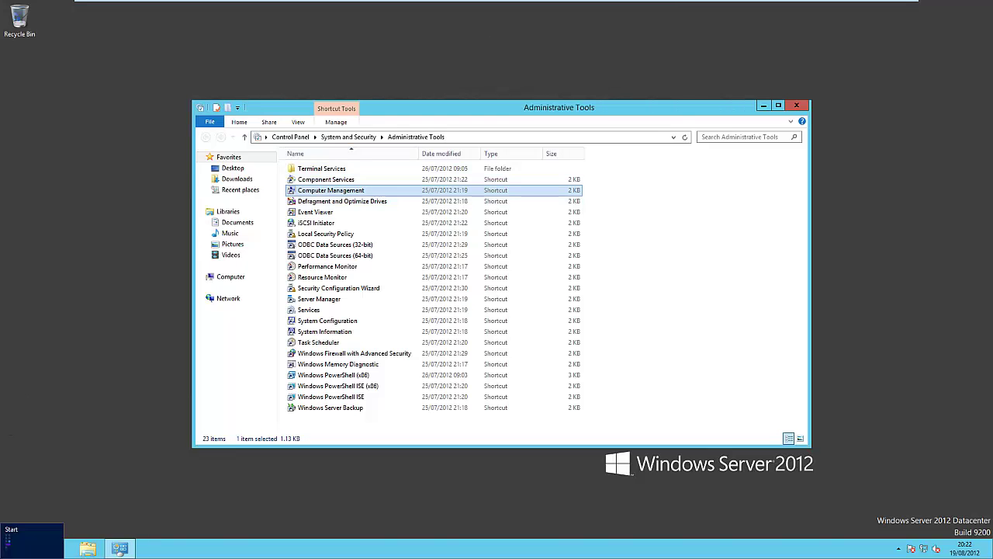
Return to the Start screen
left_click(6, 552)
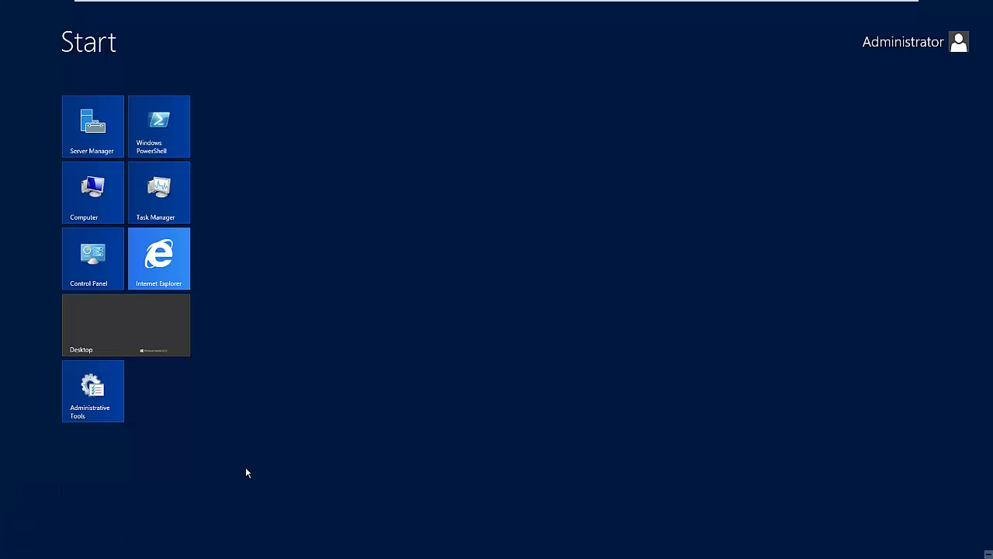